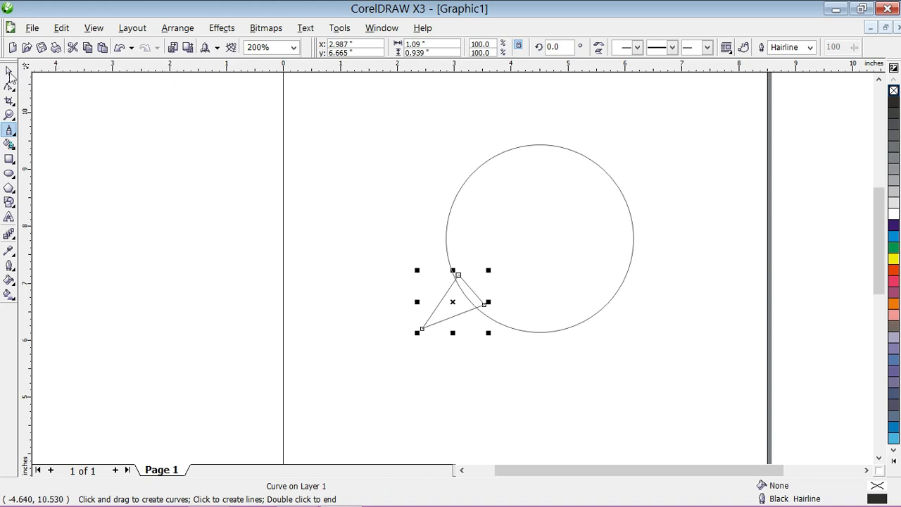
Select the circle and the triangle together and weld them into a single speech-bubble outline.
scroll(438, 275, "up", 1)
scroll(451, 275, "down", 1)
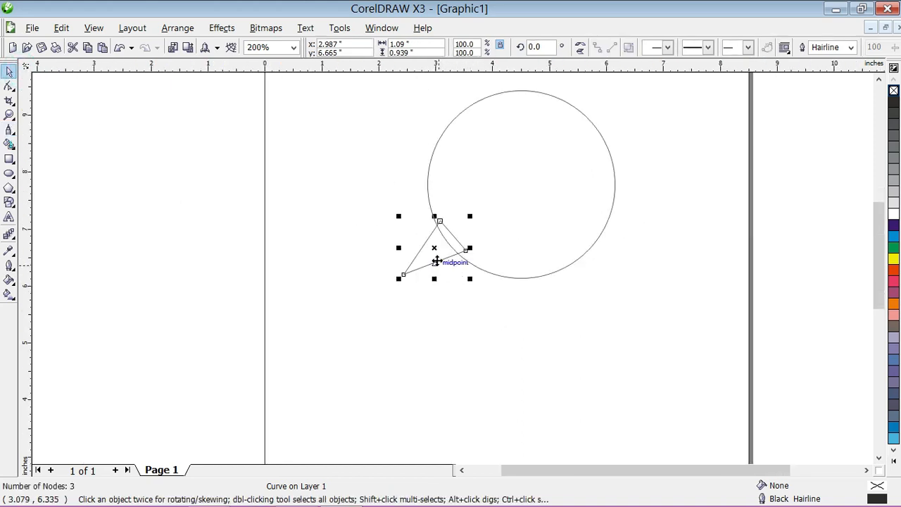
left_click(437, 261)
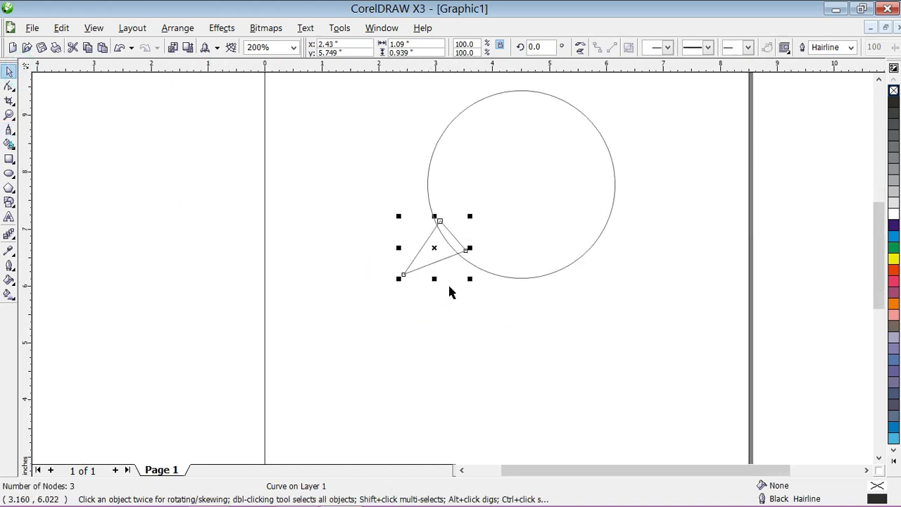
mouse_move(362, 85)
left_mouse_down()
mouse_move(428, 176)
mouse_move(639, 313)
left_mouse_up()
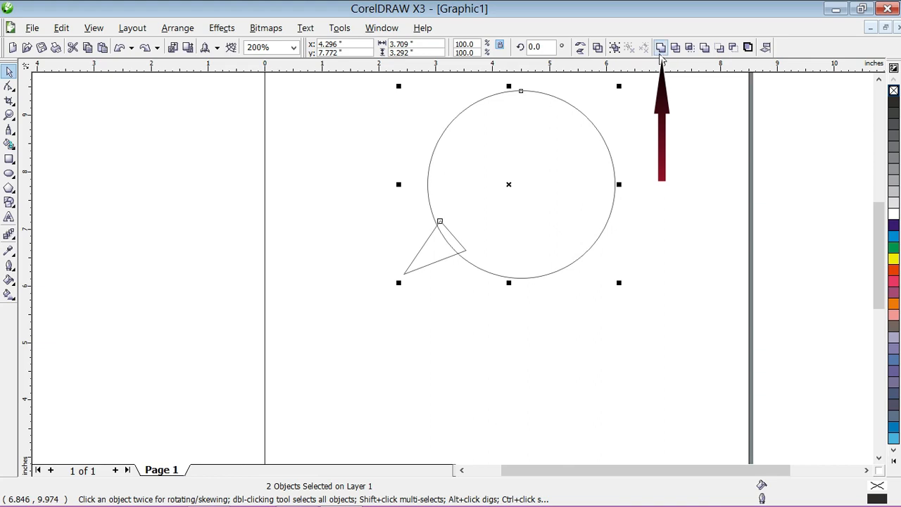
left_click(662, 47)
left_click(643, 201)
Move the speech bubble down and left to about X 3.57, Y 7.33 inches and fill it with 5% black.
left_click_drag(548, 184, 536, 223)
left_click_drag(535, 224, 494, 215)
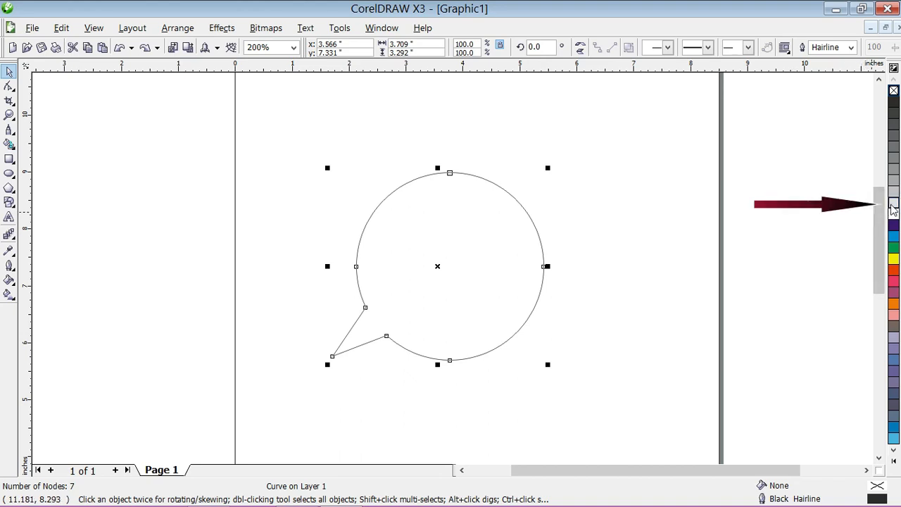
left_click(892, 203)
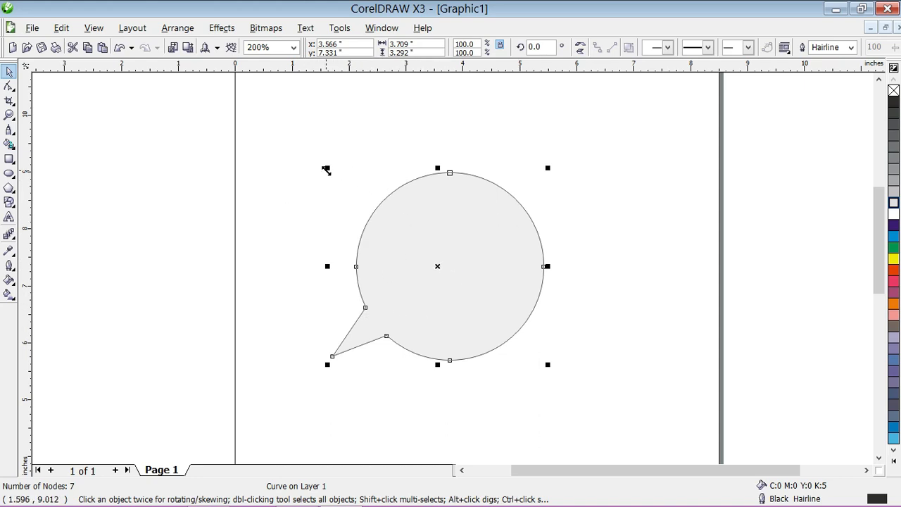
Duplicate the bubble scaled to about 79% around its center and fill the copy with green C80 M0 Y100 K0.
left_click_drag(328, 168, 354, 185)
right_click(354, 186)
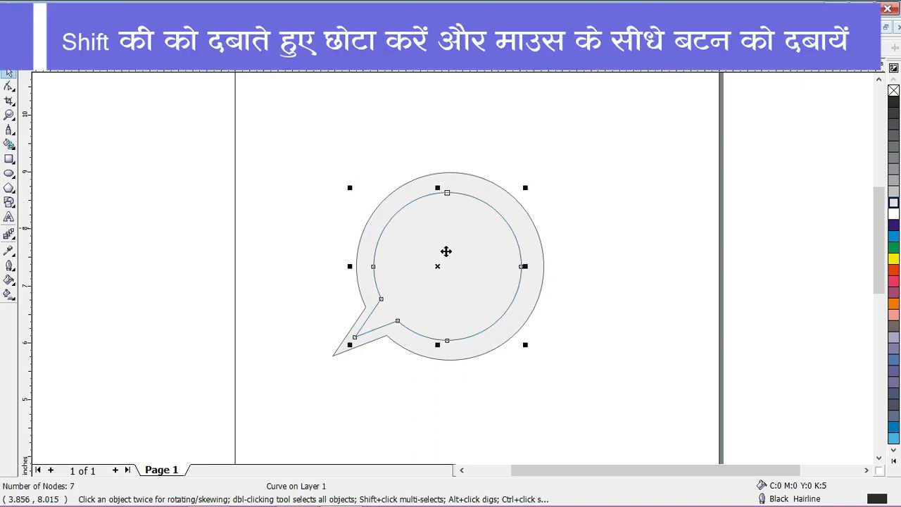
scroll(465, 260, "up", 1)
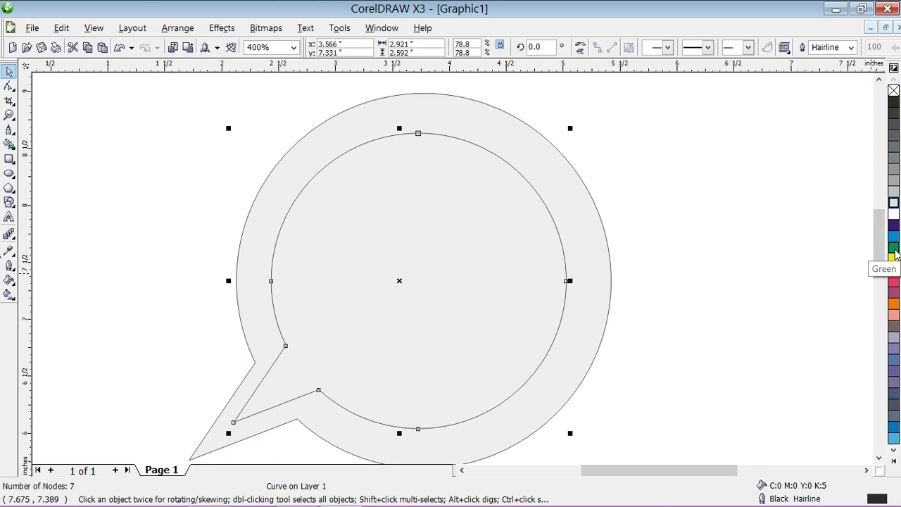
left_click_drag(893, 250, 834, 301)
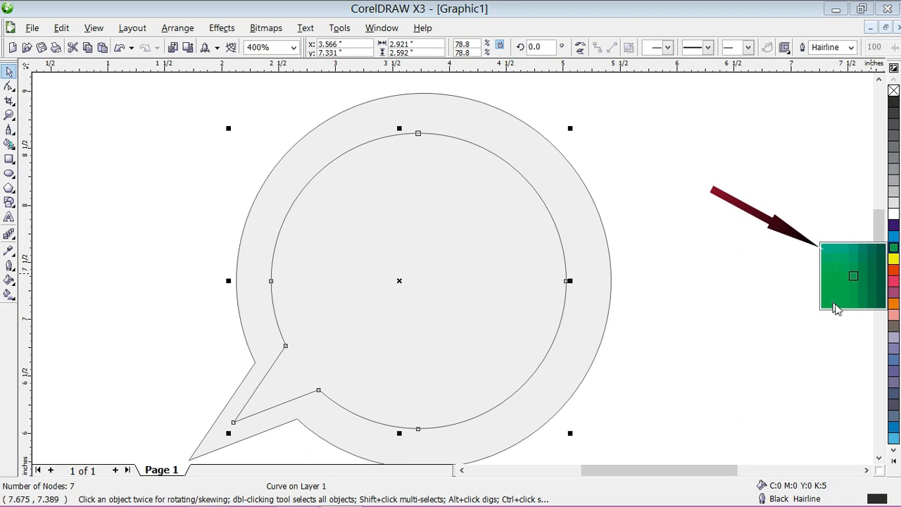
left_click(833, 305)
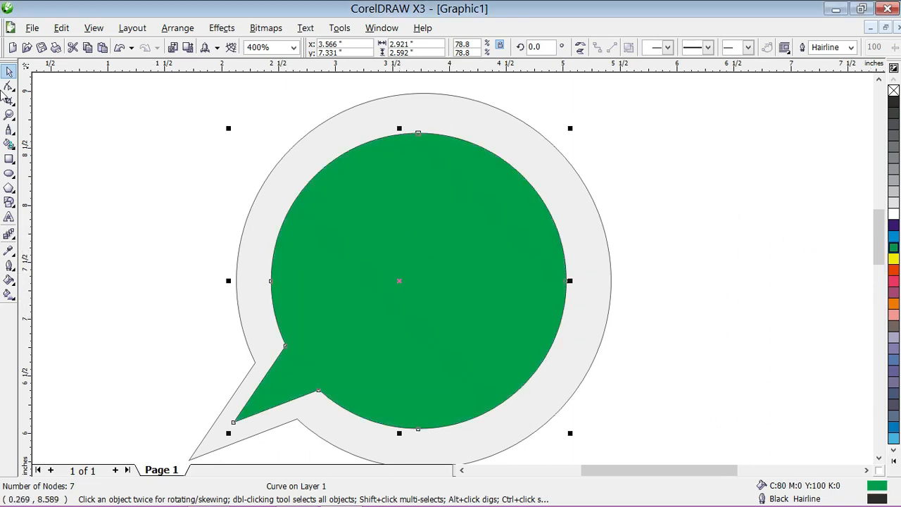
left_click(145, 131)
scroll(452, 277, "down", 1)
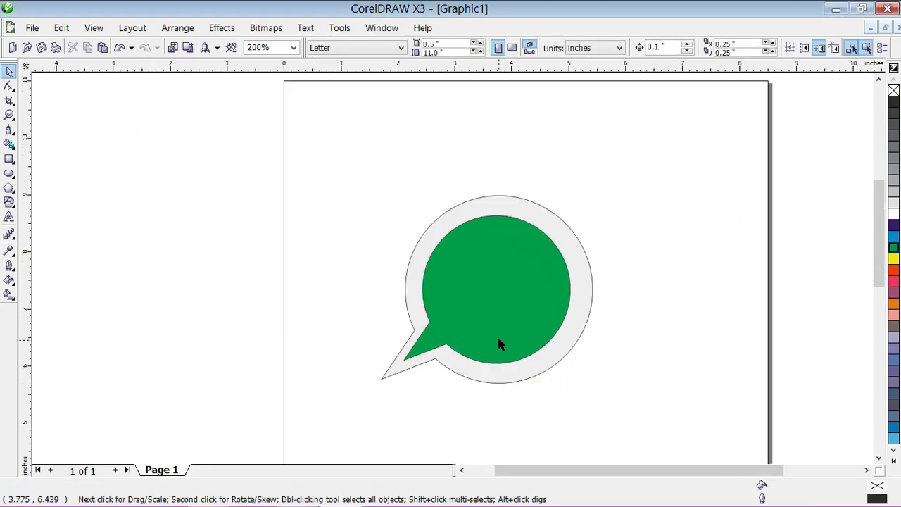
Show the Insert Character docker and set its font to Webdings.
scroll(452, 273, "up", 1)
scroll(452, 271, "down", 1)
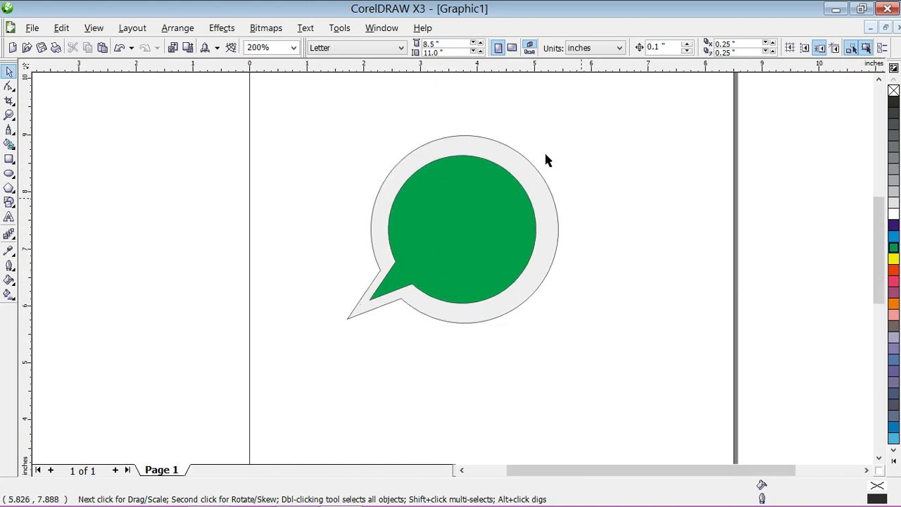
scroll(512, 232, "up", 1)
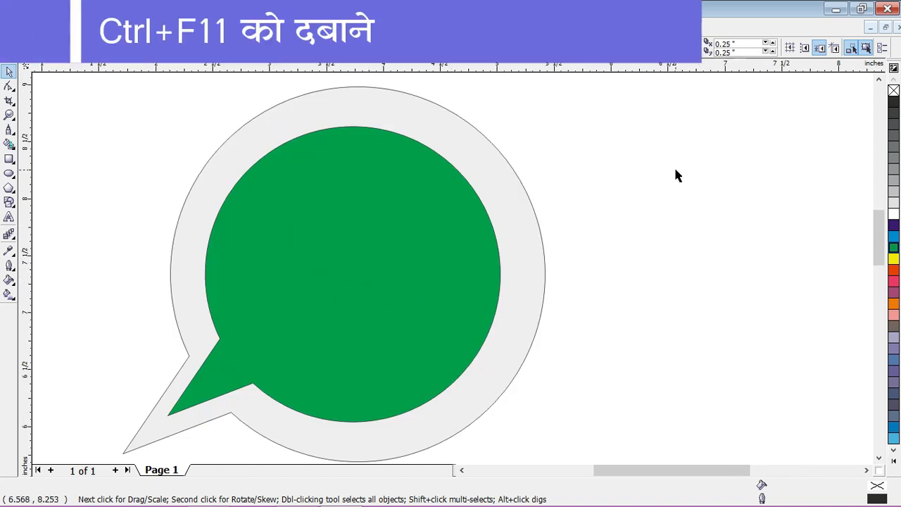
key("ctrl+F11")
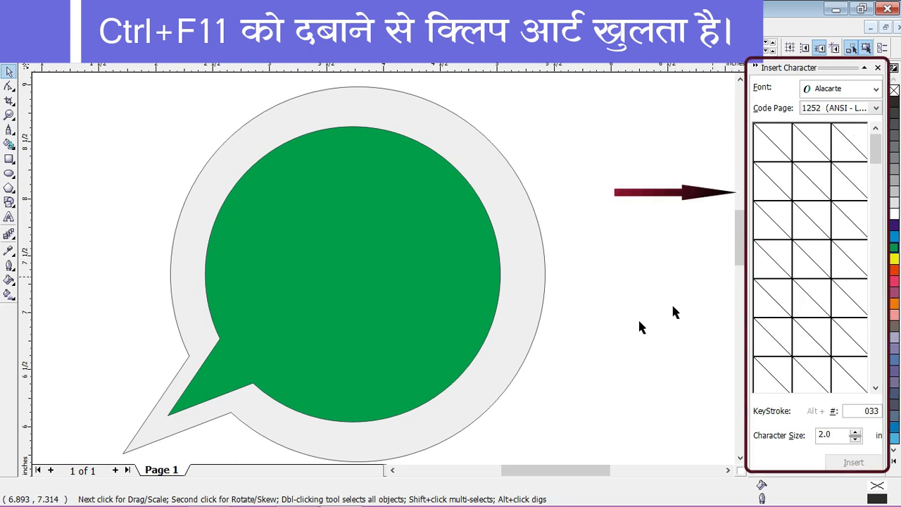
left_click(876, 90)
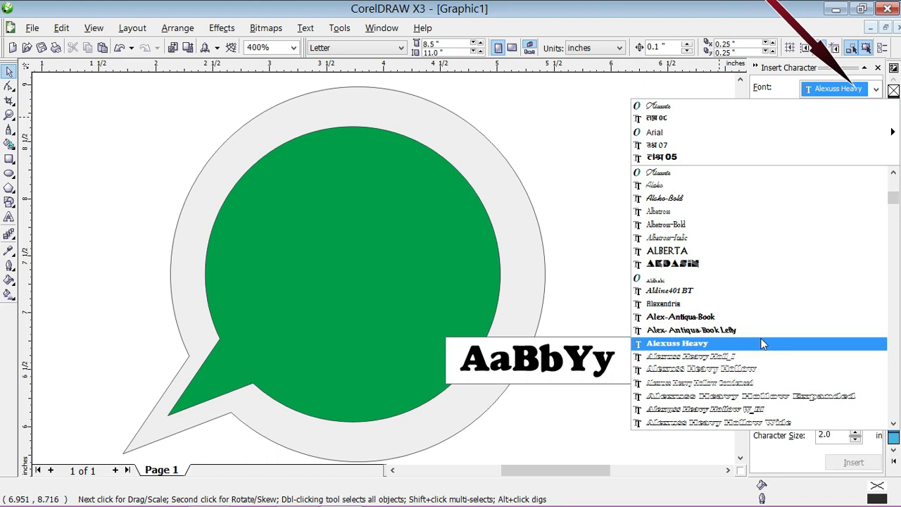
type("Weather")
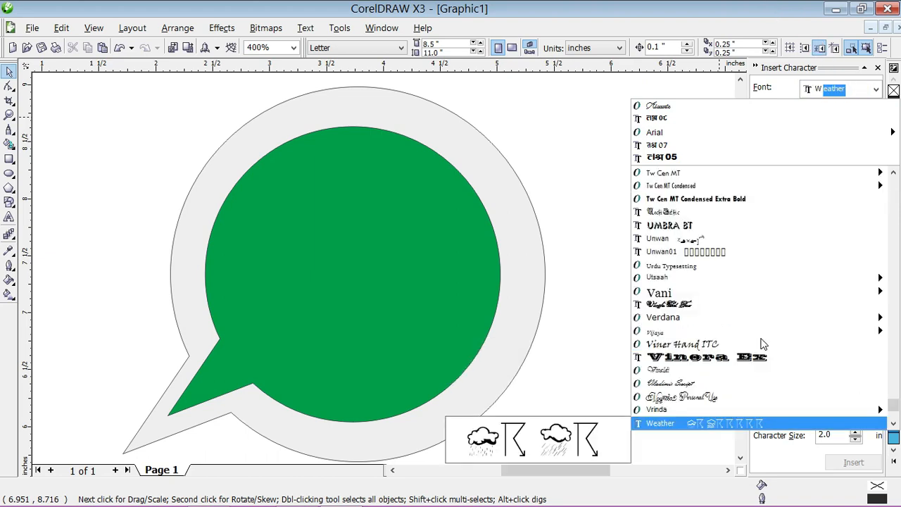
key("Up")
key("Up")
key("Up")
key("Up")
key("Up")
key("Up")
key("Up")
key("Up")
key("Up")
key("Up")
key("Up")
key("Up")
key("Up")
key("Up")
key("Up")
key("Up")
key("Up")
key("Up")
key("Up")
key("Up")
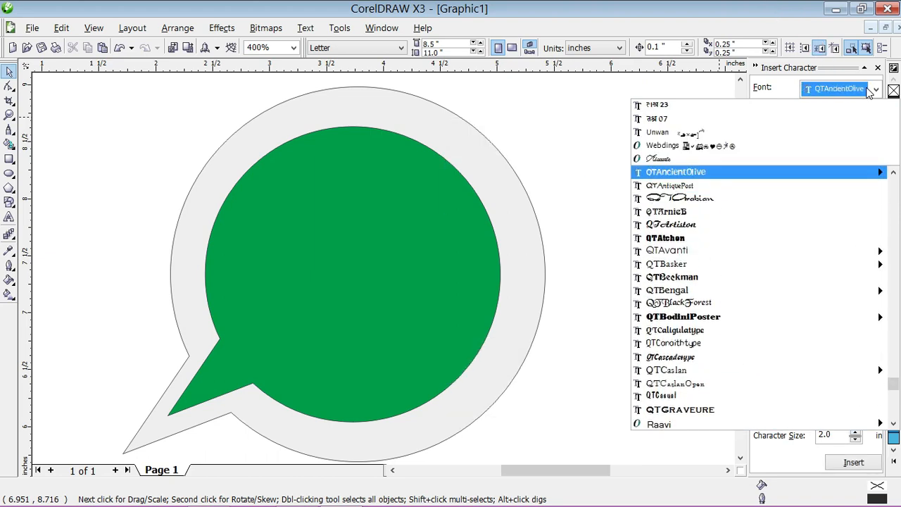
left_click(686, 147)
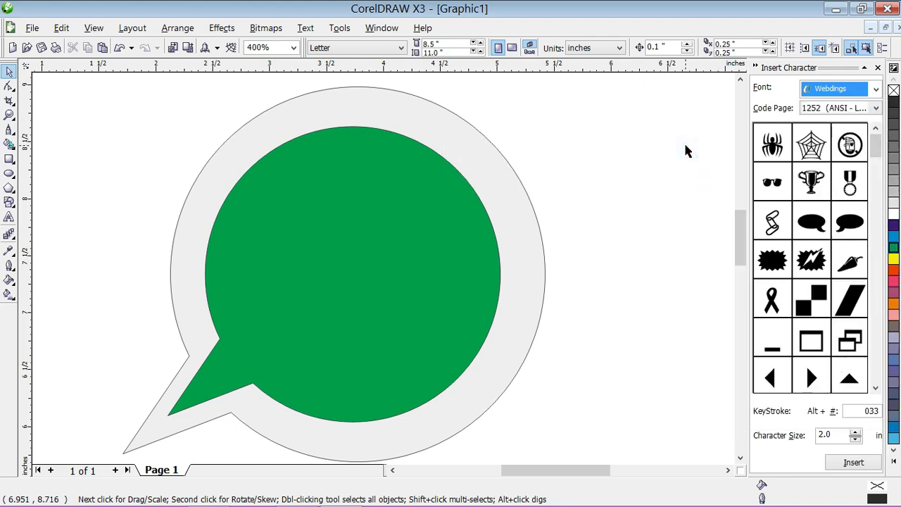
Insert the upright telephone handset symbol from Webdings, place it beside the bubble and close the Insert Character docker.
left_click(875, 388)
left_click_drag(875, 388, 877, 393)
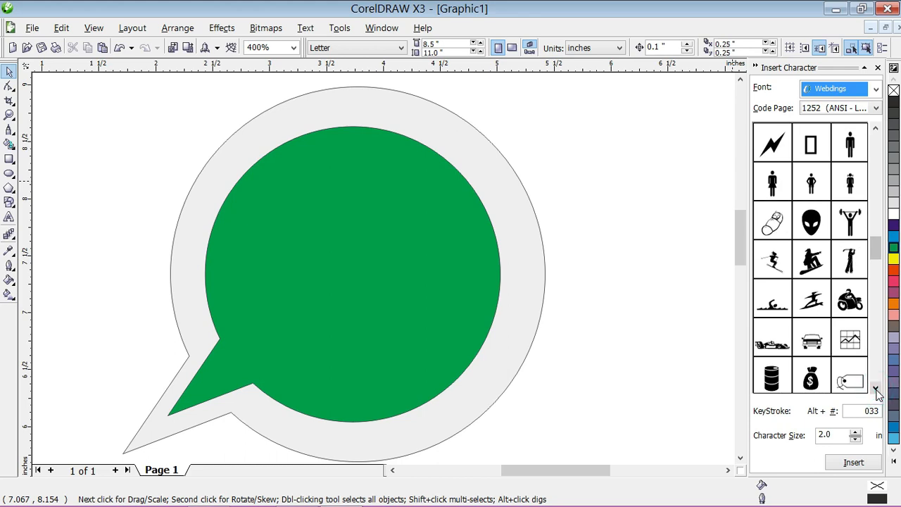
left_click(875, 389)
left_click(875, 389)
left_click(875, 388)
left_click(876, 389)
left_click_drag(877, 391, 876, 390)
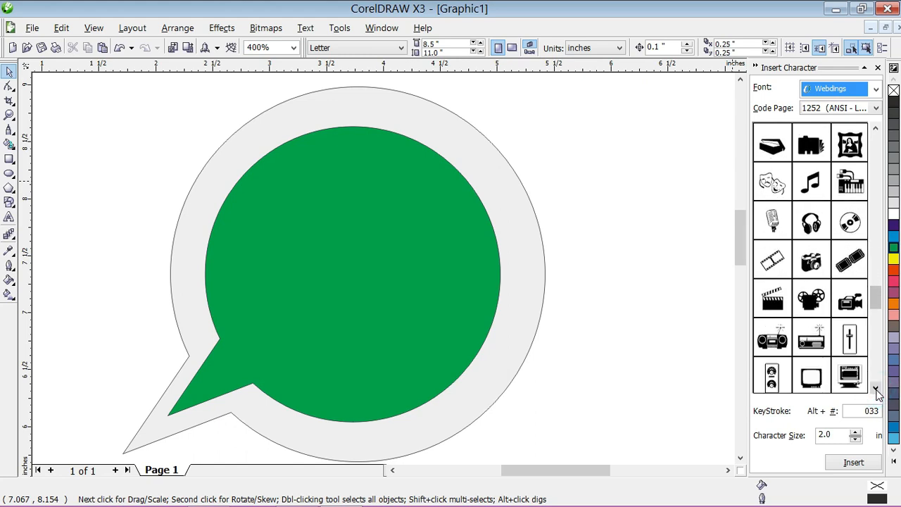
left_click(875, 389)
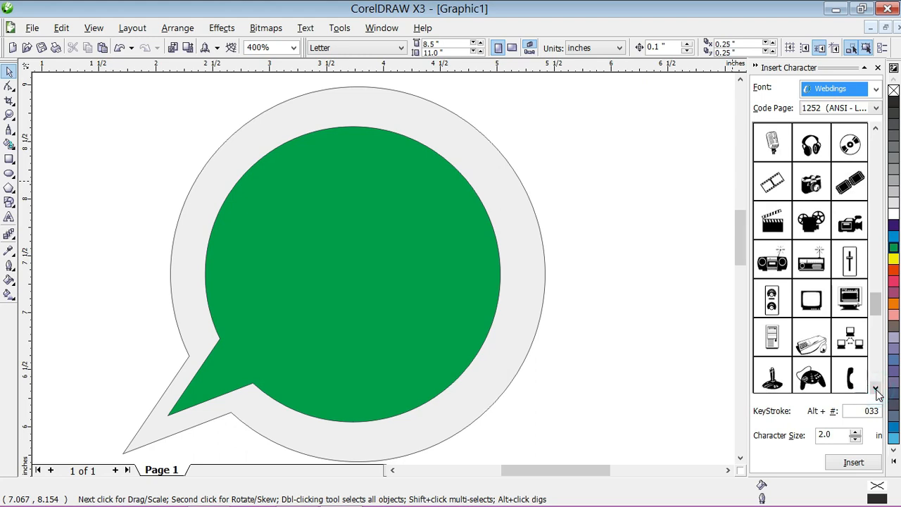
left_click(876, 388)
left_click(876, 388)
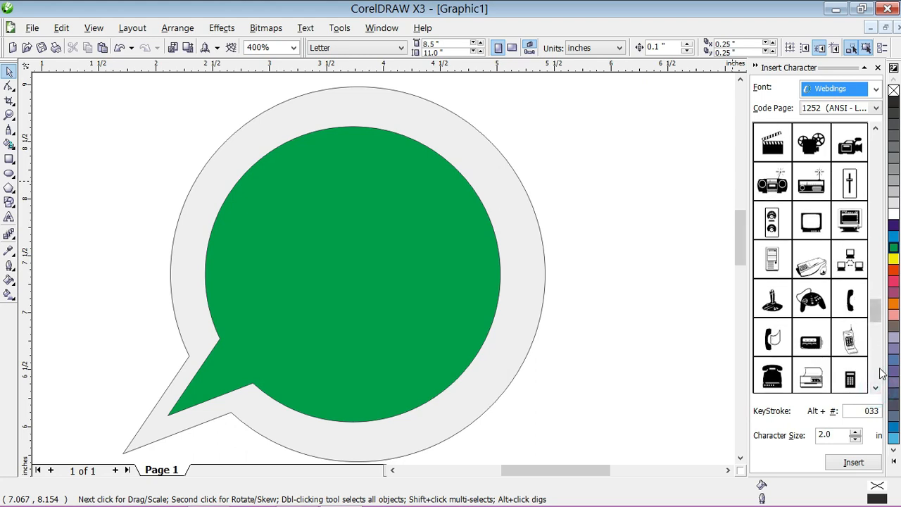
left_click(876, 389)
left_click(875, 389)
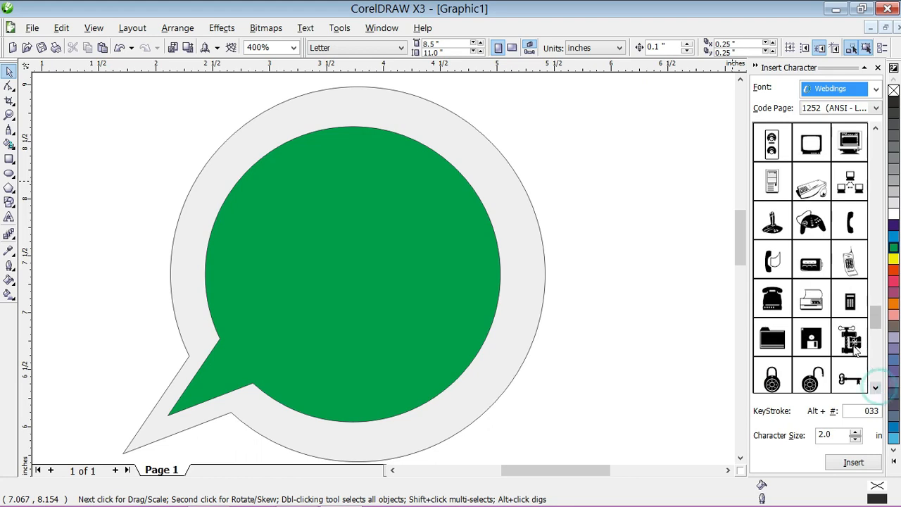
left_click(848, 225)
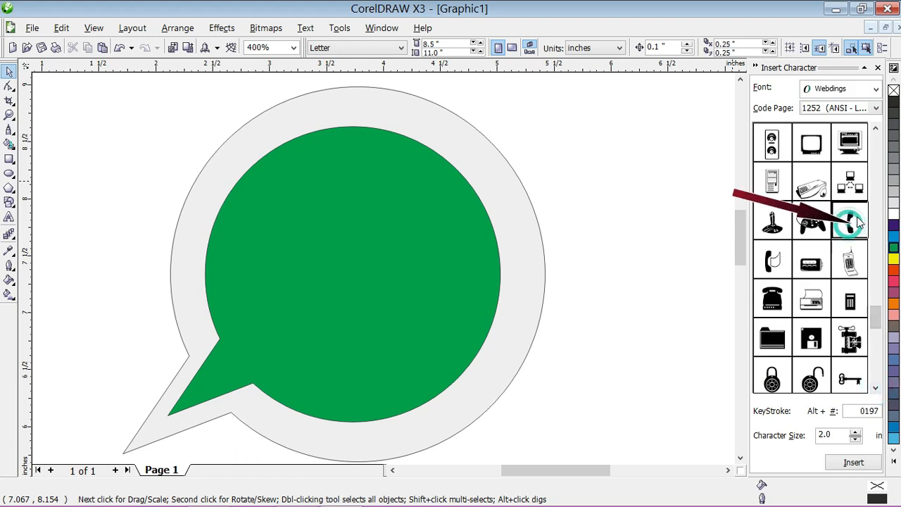
left_click(853, 463)
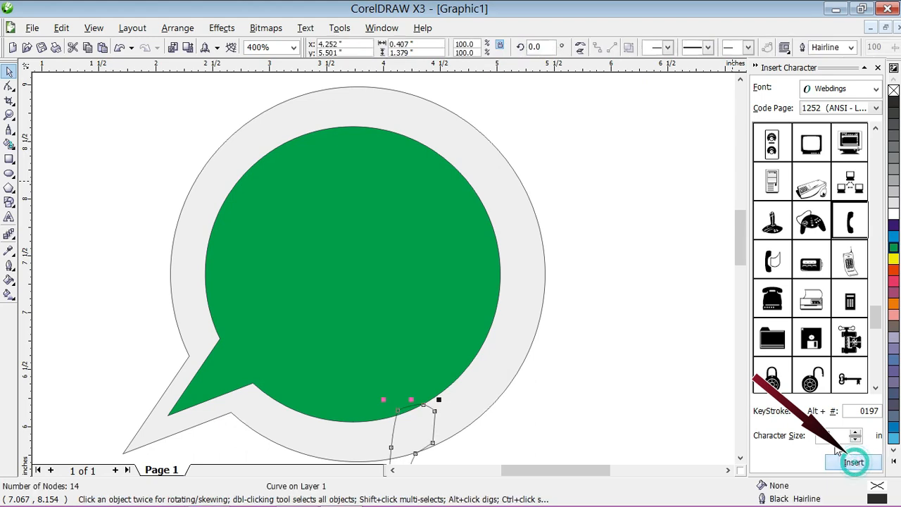
left_click_drag(423, 410, 626, 141)
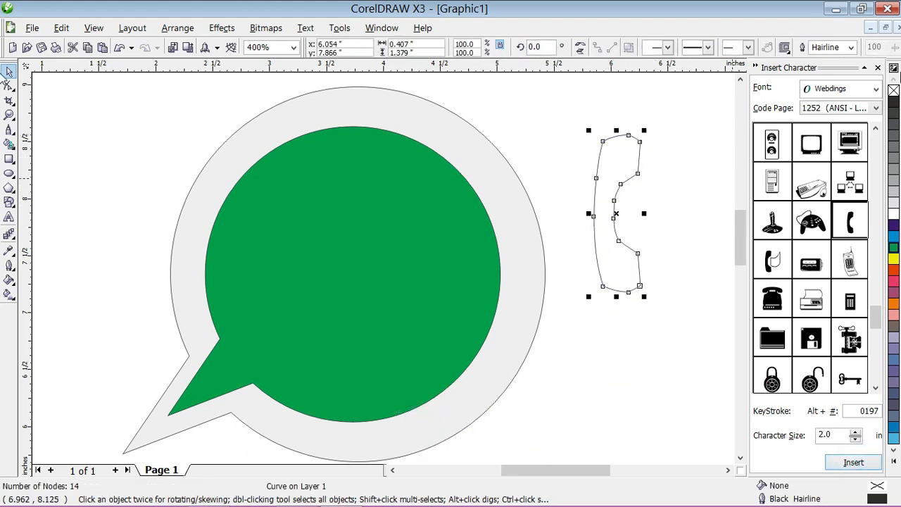
left_click(878, 67)
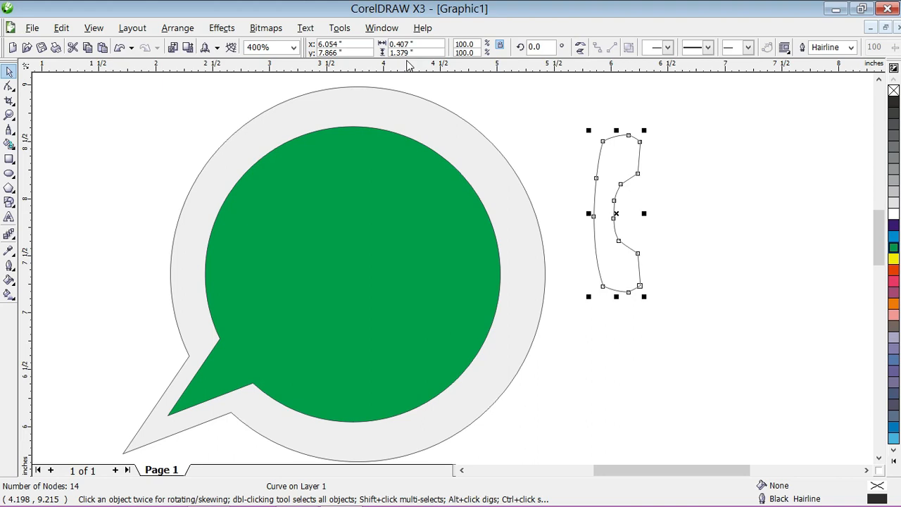
Rotate the telephone handset by 40 degrees and move it onto the green bubble.
left_click(546, 47)
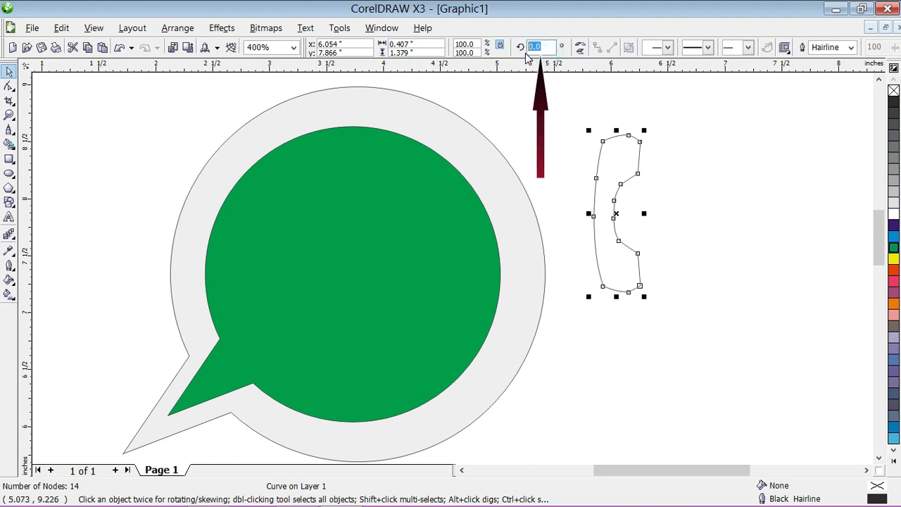
type("4")
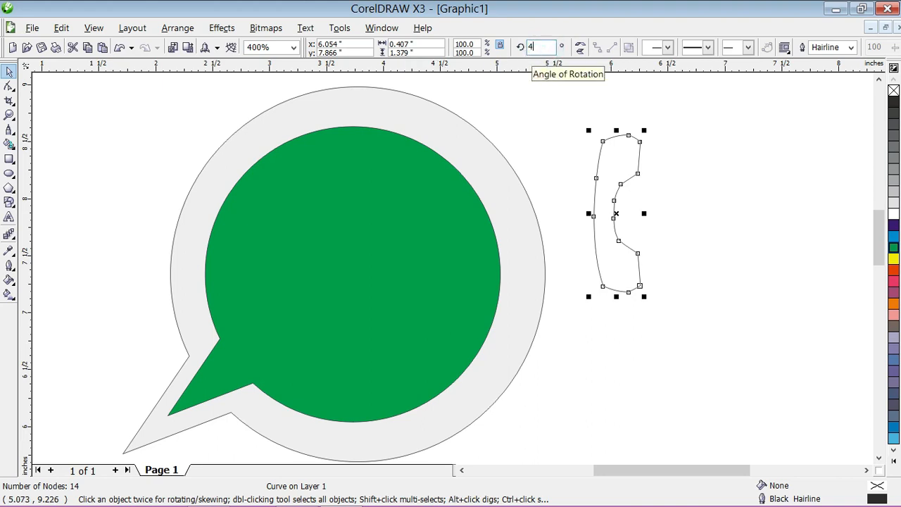
type("0")
key("Return")
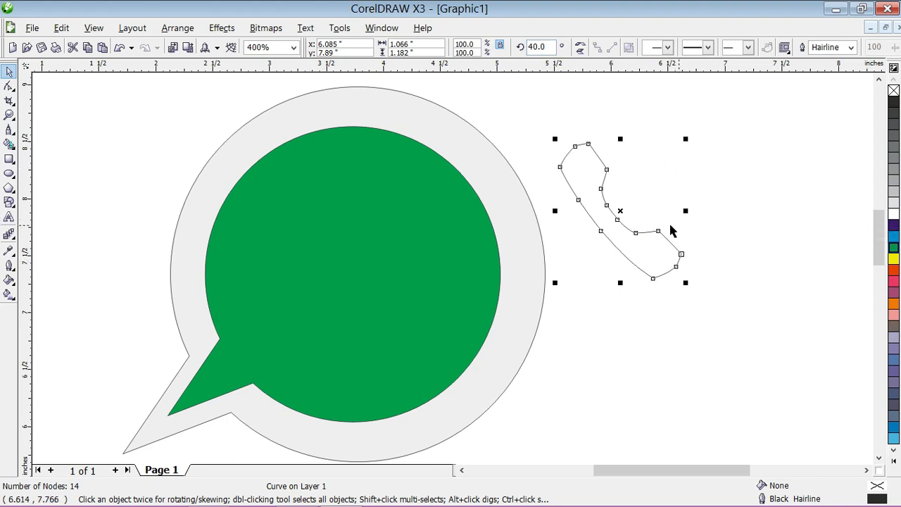
left_click_drag(644, 245, 354, 304)
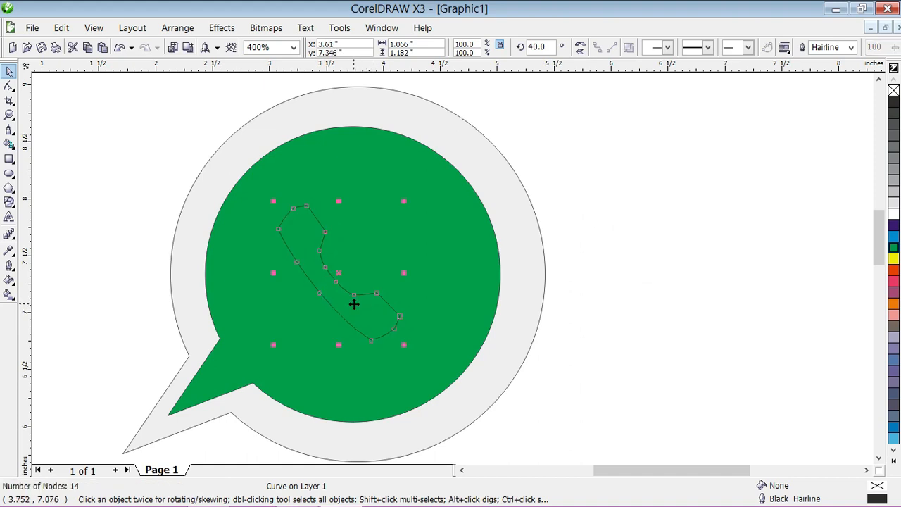
Fill the handset with white, then enlarge and center it inside the green bubble.
left_click(893, 215)
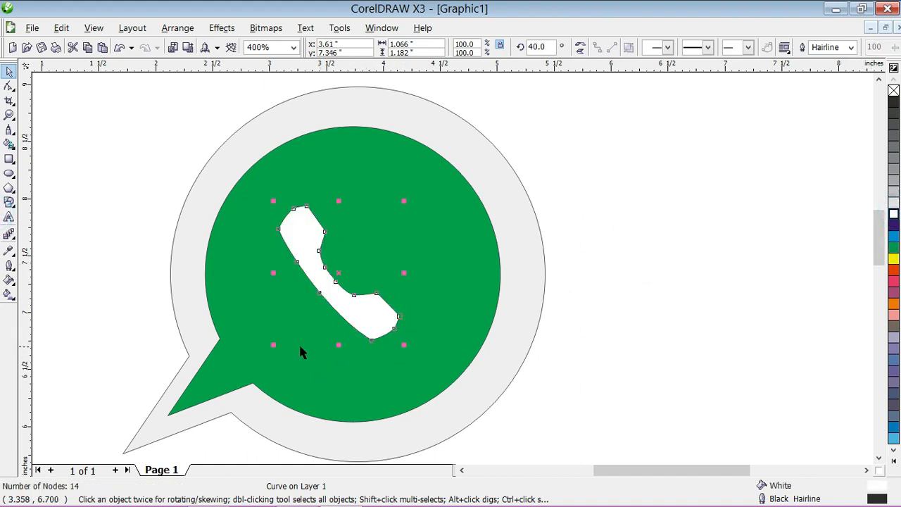
mouse_move(341, 345)
left_mouse_down()
mouse_move(326, 382)
mouse_move(346, 344)
left_mouse_up()
left_click_drag(274, 346, 245, 384)
left_click_drag(330, 324, 350, 303)
left_click_drag(267, 354, 247, 371)
left_click_drag(362, 324, 379, 322)
scroll(501, 214, "down", 1)
left_click(575, 326)
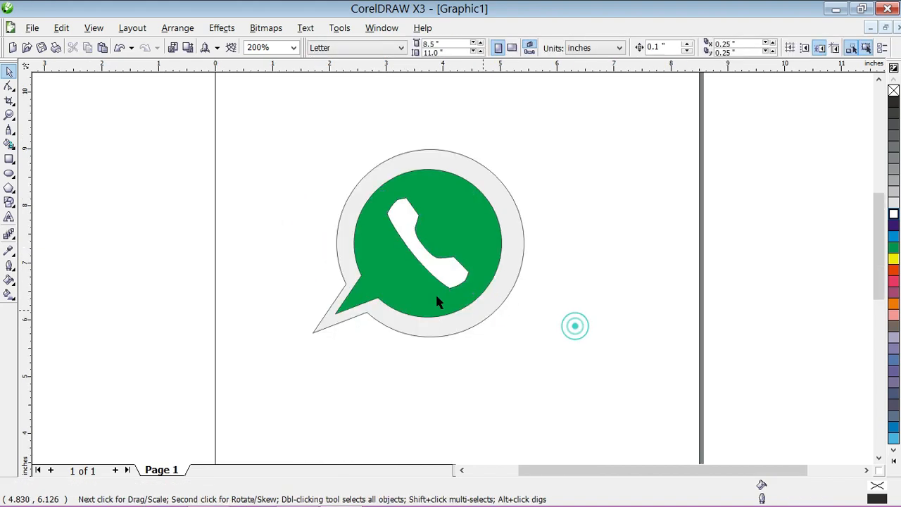
Group the two bubbles and the handset, and reposition the group at about X 3.76, Y 7.46 inches.
left_click_drag(307, 217, 566, 370)
left_click(593, 348)
left_click_drag(246, 133, 596, 381)
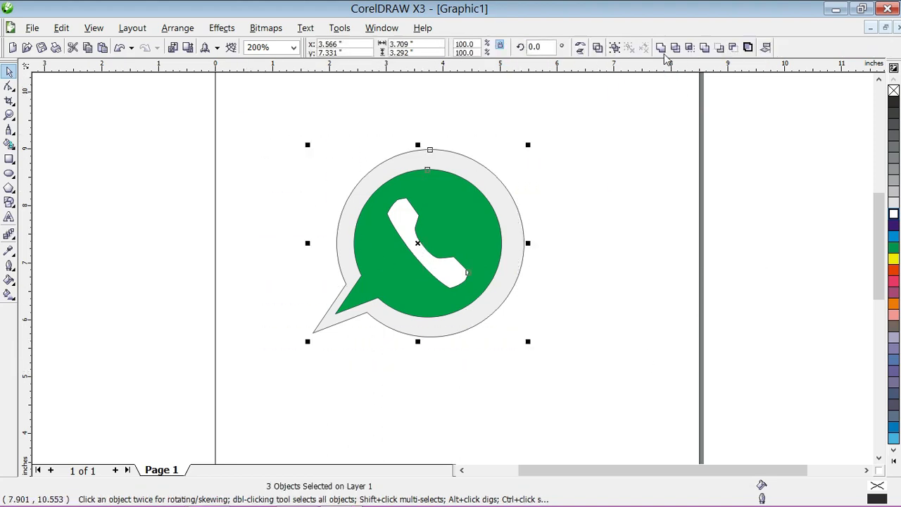
left_click(614, 48)
left_click(554, 263)
left_click_drag(449, 250, 469, 166)
left_click_drag(458, 209, 456, 243)
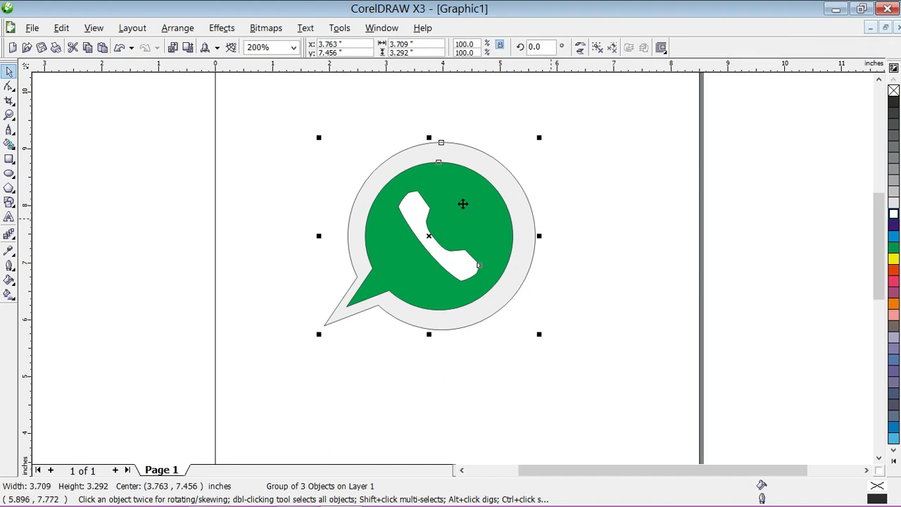
Export the grouped logo to the Desktop as a JPEG named WHATSAPP at 300 dpi in RGB Color (24-bit).
left_click(32, 27)
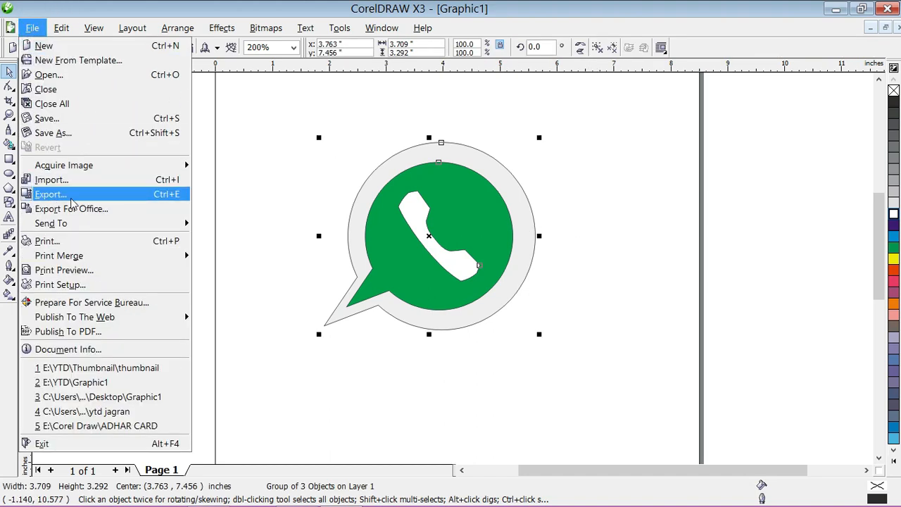
left_click(77, 195)
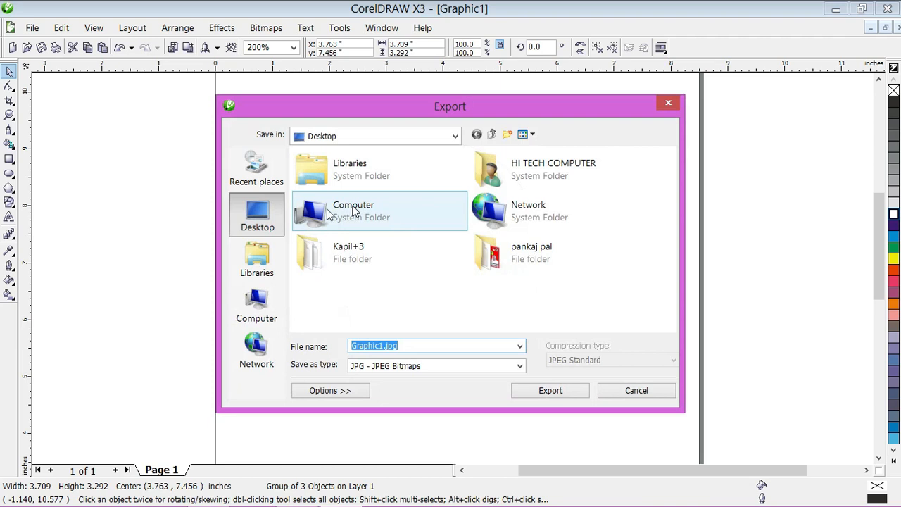
left_click(257, 215)
type("WHATSAPP")
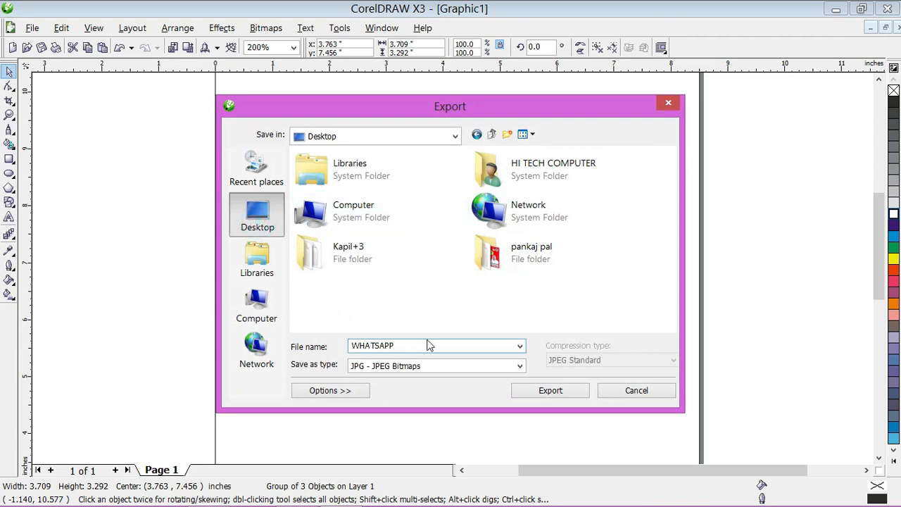
left_click(555, 390)
left_click(441, 360)
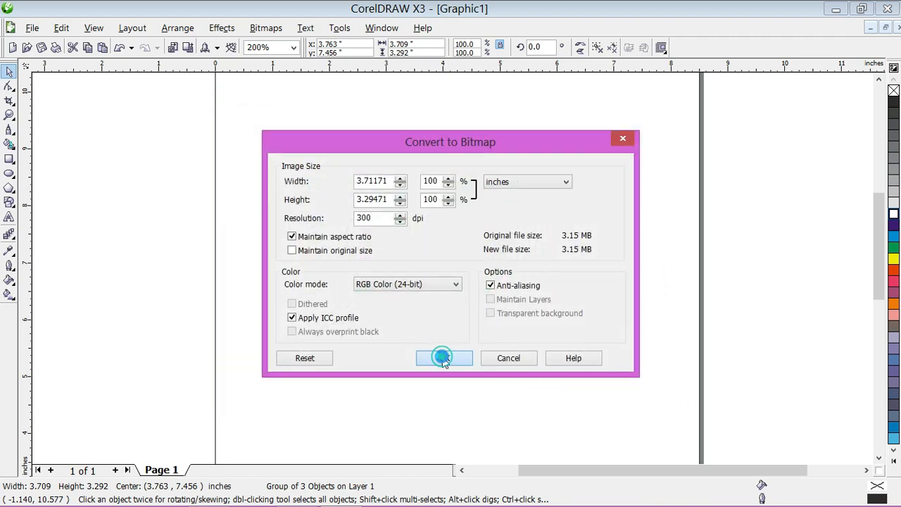
left_click(452, 363)
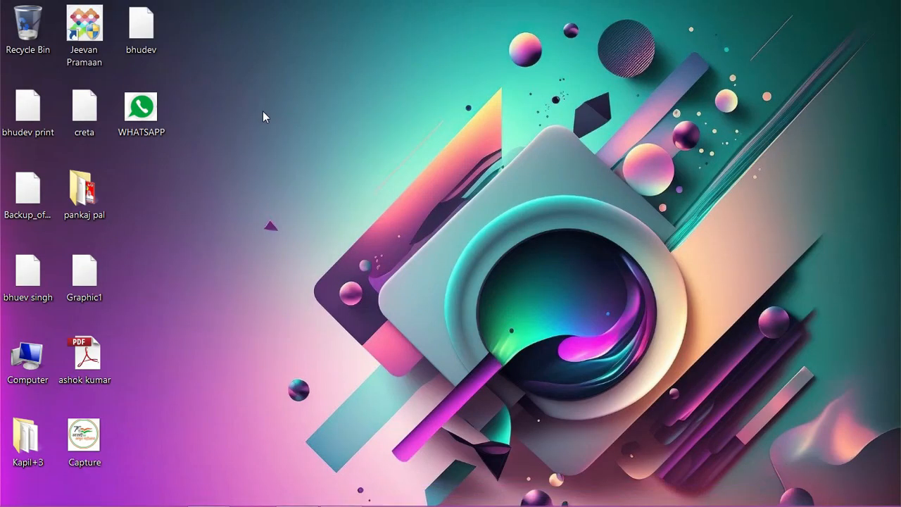
Open the exported WHATSAPP image from the desktop to check it, close it and return to CorelDRAW.
right_click(263, 111)
left_click(181, 139)
double_click(140, 109)
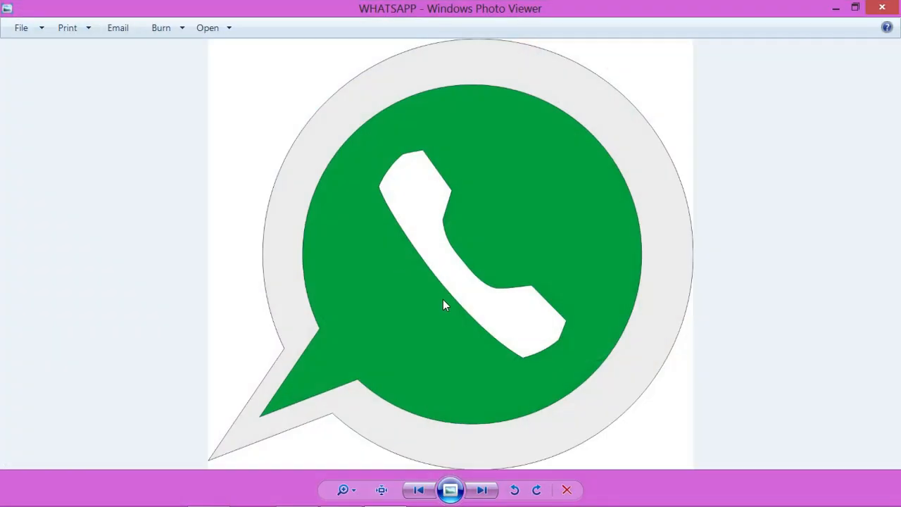
left_click(513, 253)
left_click(882, 7)
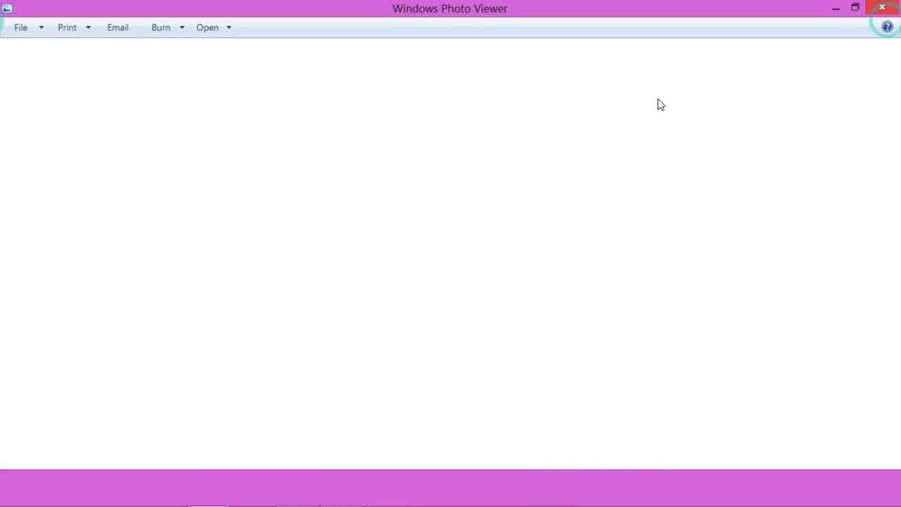
right_click(451, 86)
left_click(456, 125)
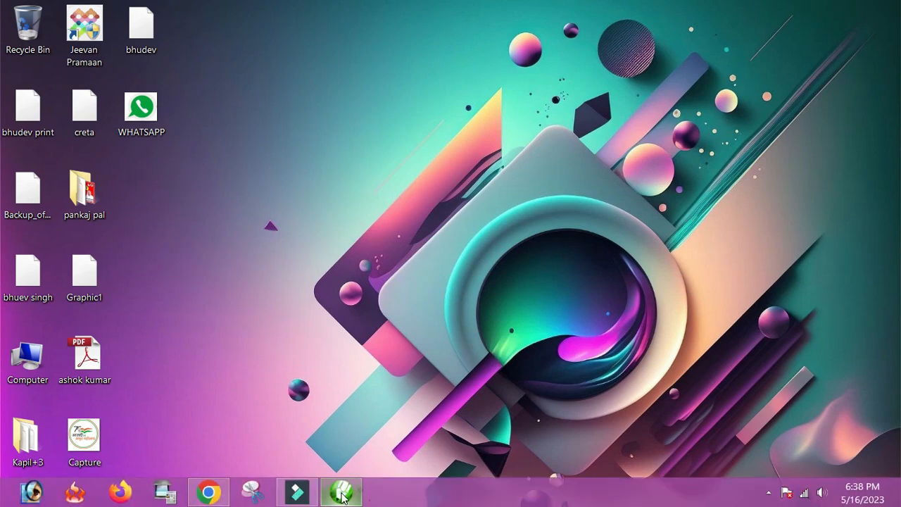
left_click(341, 500)
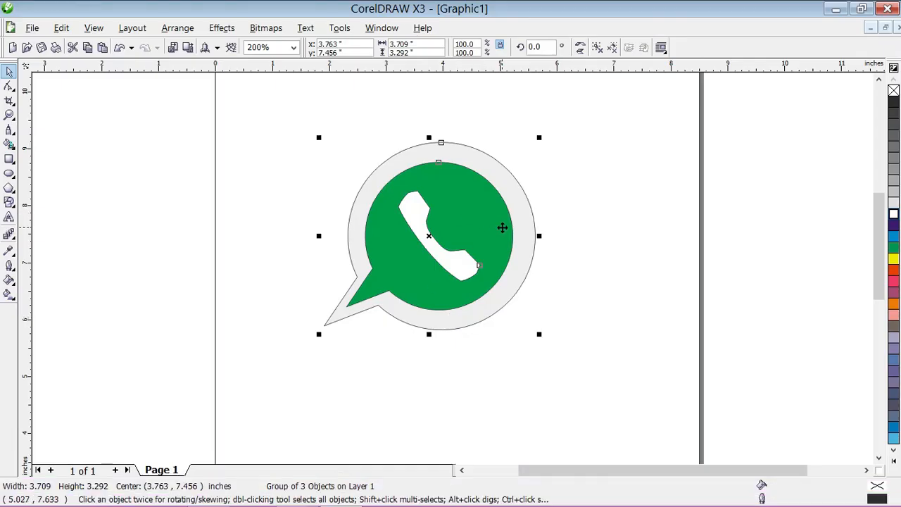
Move the green logo group off the page's left side to about X -1.89, Y 5.52 inches.
scroll(505, 268, "up", 1)
scroll(506, 268, "down", 1)
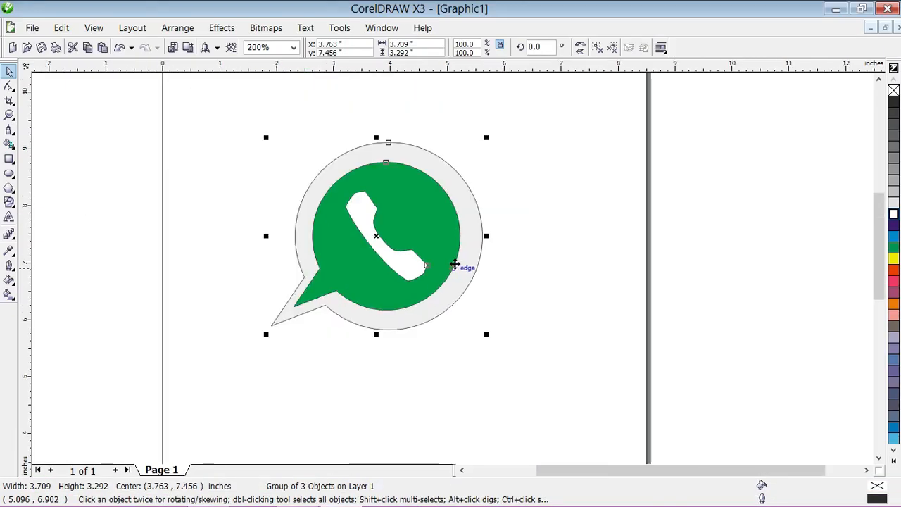
left_click(215, 161)
left_click_drag(217, 120, 533, 376)
left_click_drag(385, 236, 67, 345)
Draw a circle about 2.99 inches in diameter on the empty page and deselect it.
left_click(9, 174)
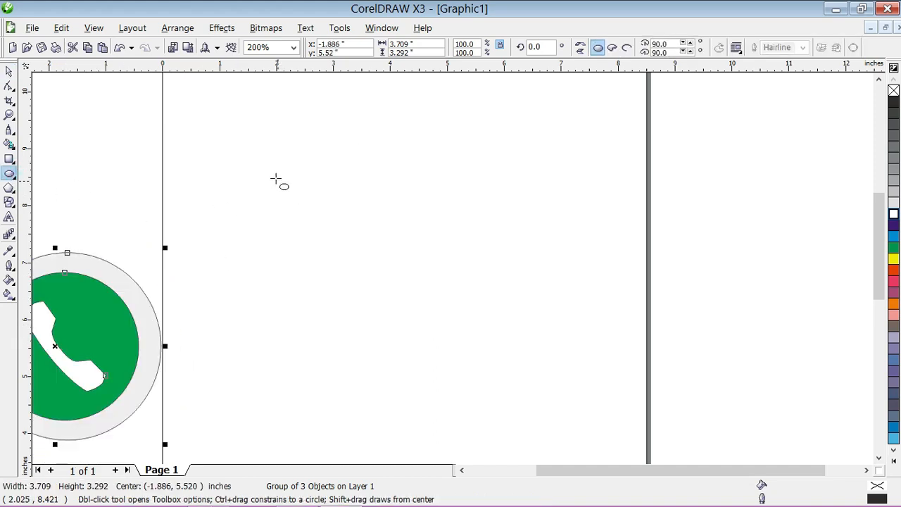
left_click_drag(284, 167, 456, 338)
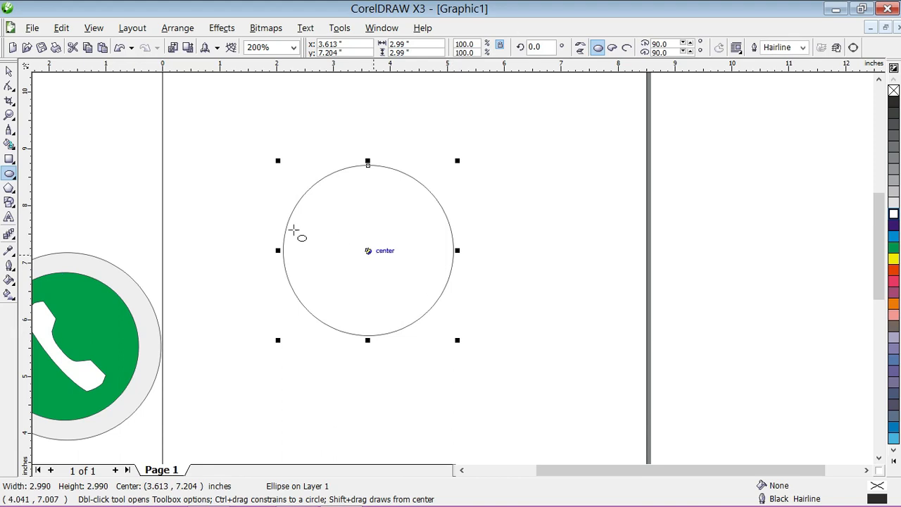
left_click(8, 72)
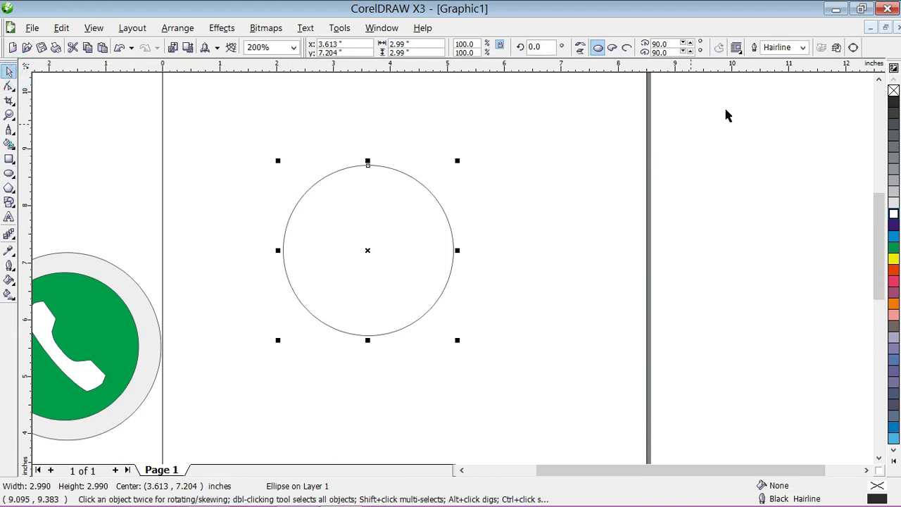
left_click(804, 47)
left_click(789, 20)
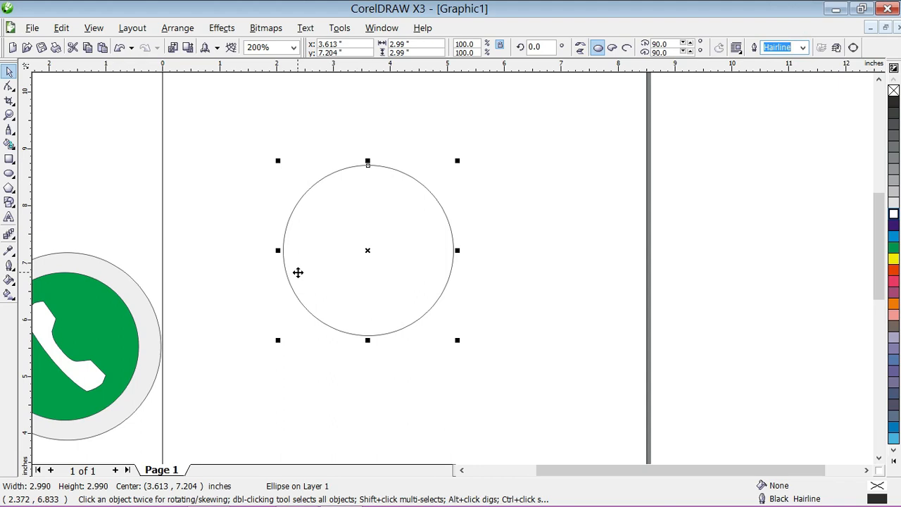
left_click(234, 284)
left_click(484, 284)
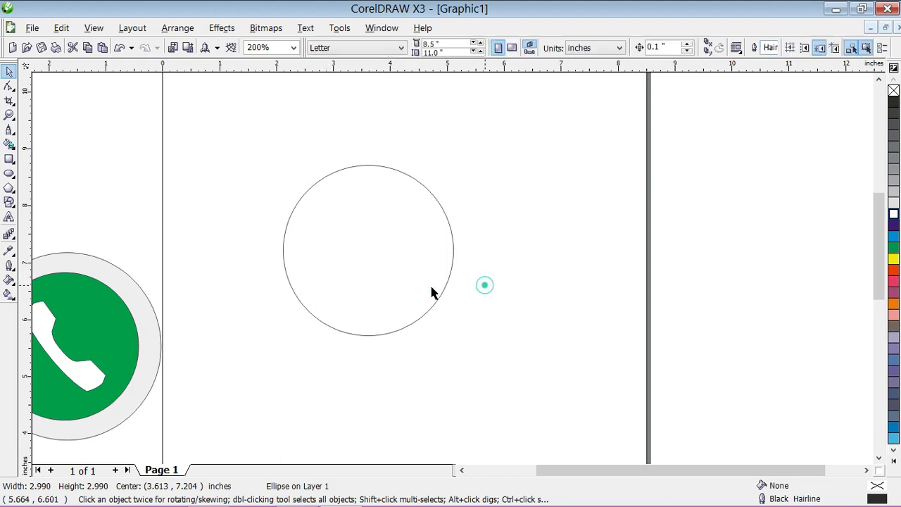
Draw a closed triangular tail with straight pen segments, overlapping the circle's lower-left edge.
scroll(361, 301, "up", 1)
scroll(425, 259, "down", 1)
scroll(428, 260, "up", 1)
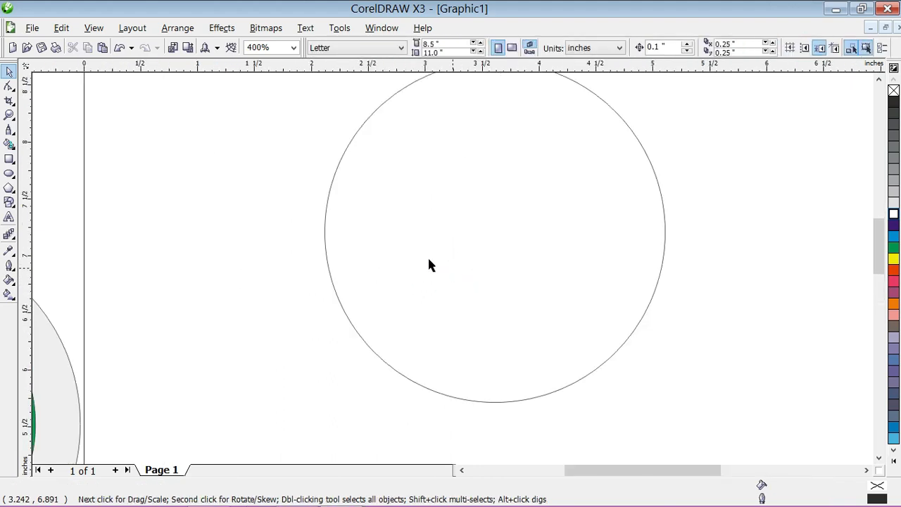
left_click(10, 131)
left_click(93, 137)
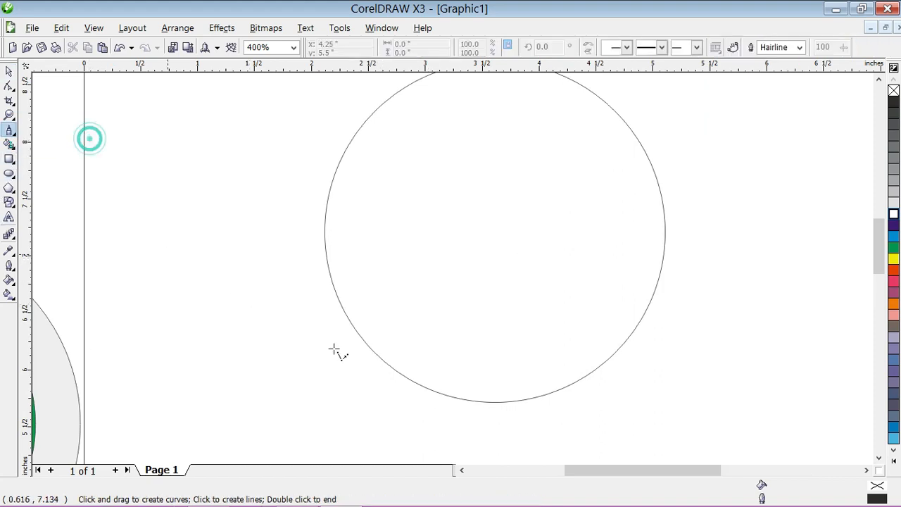
left_click(355, 305)
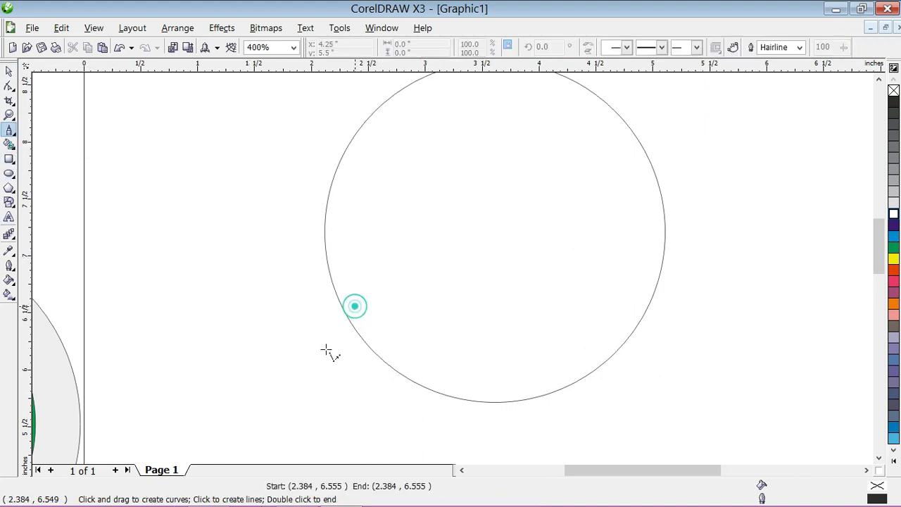
left_click(301, 399)
left_click(399, 357)
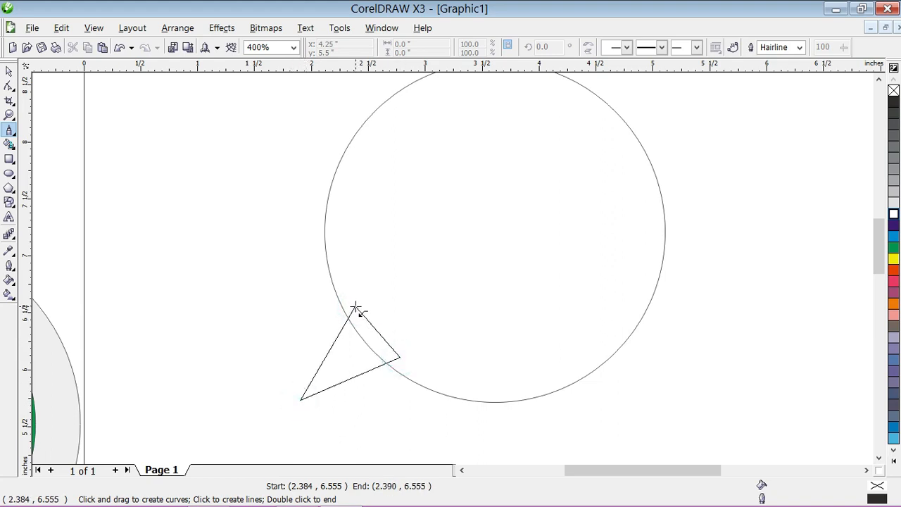
left_click(356, 308)
Select the circle and the triangular tail and weld them into one speech bubble.
left_click(9, 71)
scroll(292, 179, "down", 1)
left_click_drag(406, 190, 673, 416)
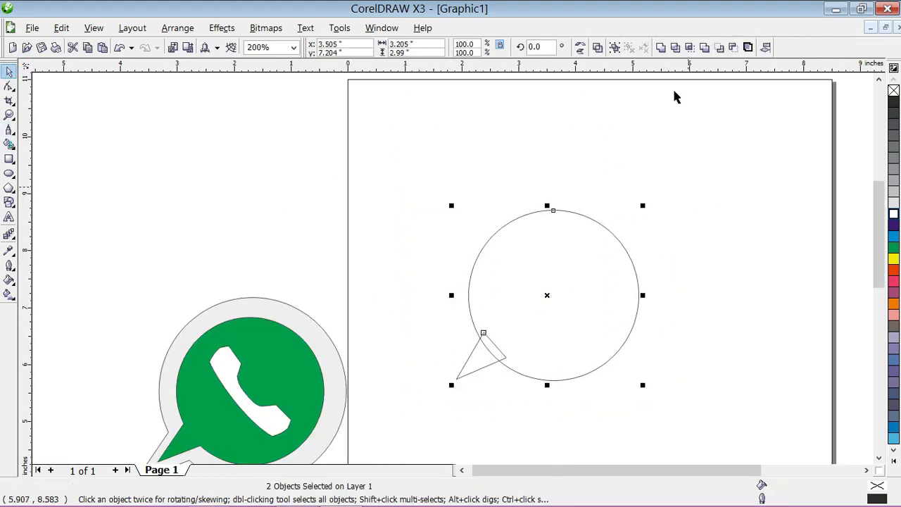
left_click(661, 48)
Try a 4.0 pt outline on the speech bubble.
scroll(450, 265, "up", 1)
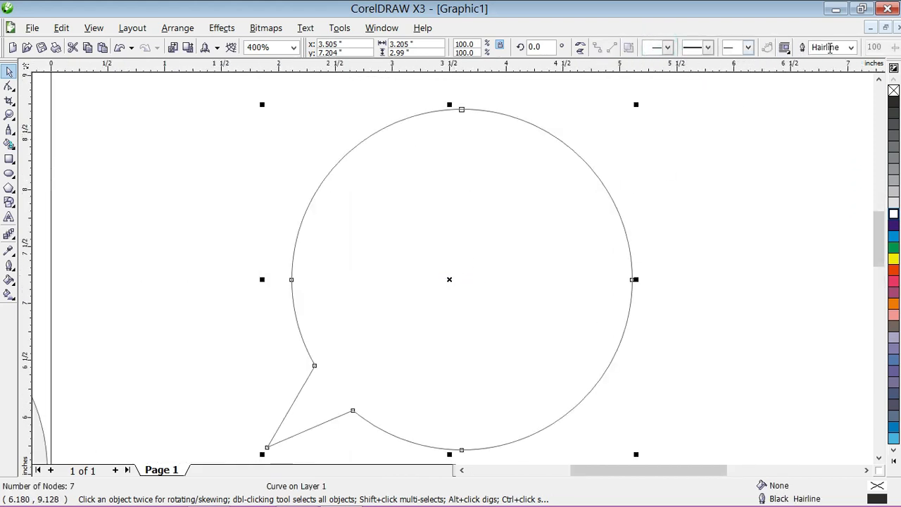
left_click(850, 47)
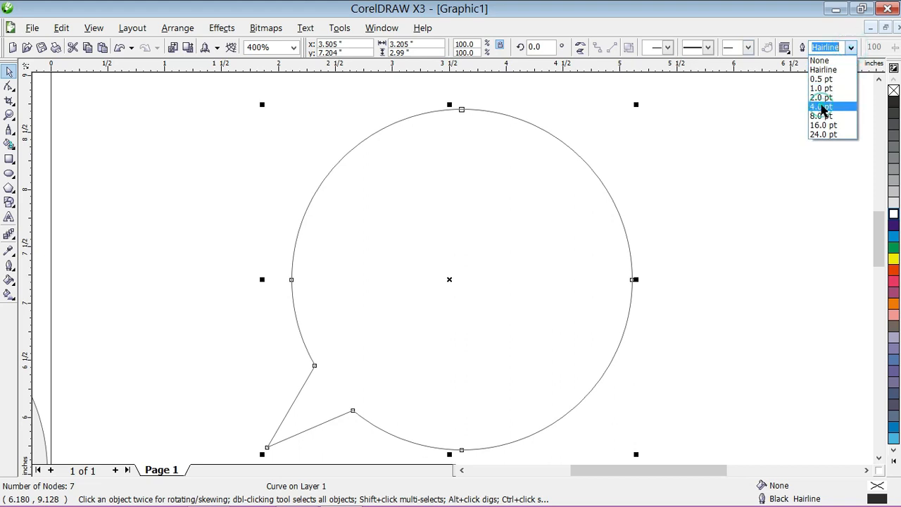
left_click(821, 106)
scroll(442, 275, "down", 1)
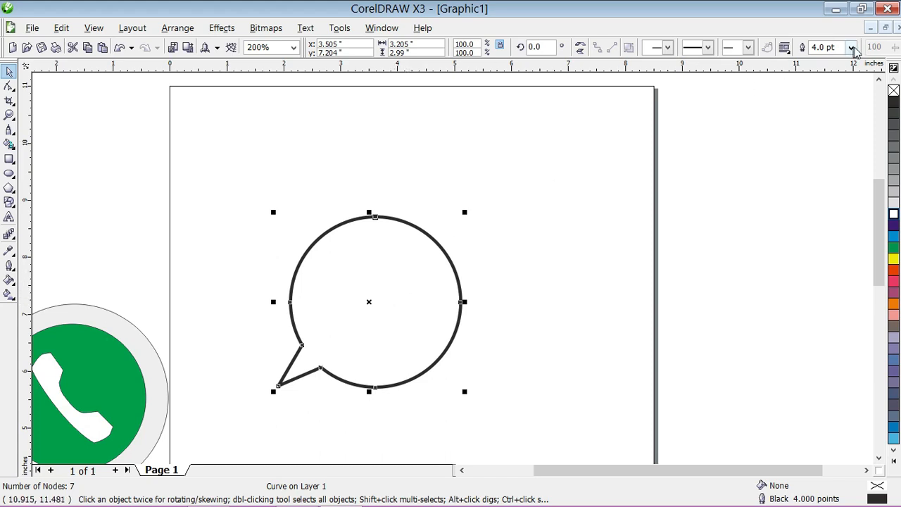
Set the speech bubble's outline width to 8.0 pt.
left_click(850, 47)
left_click(825, 116)
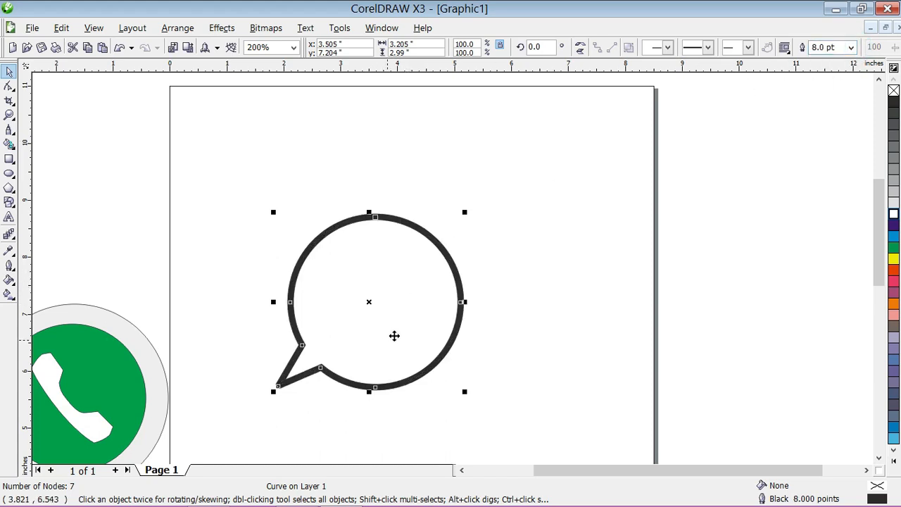
scroll(452, 268, "down", 2)
scroll(443, 282, "up", 2)
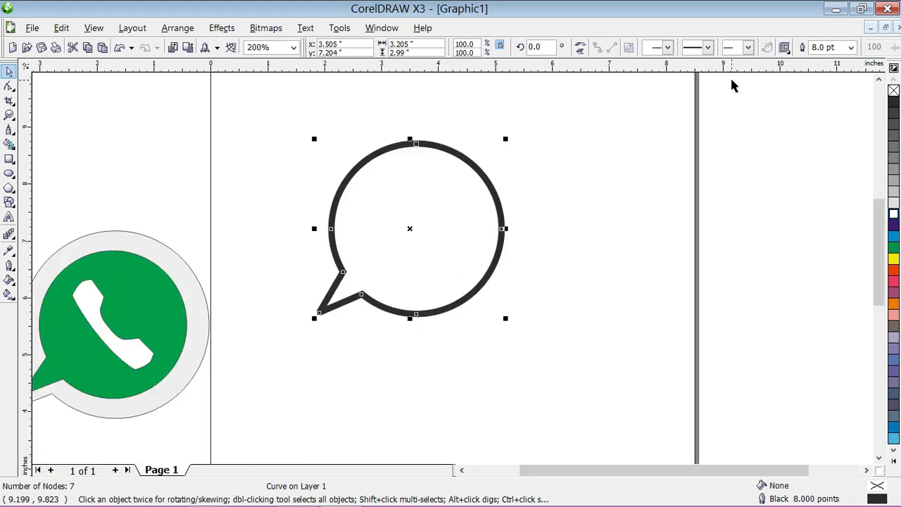
Insert the upright telephone handset character from the Webdings font to the right of the outlined bubble.
key("ctrl+F11")
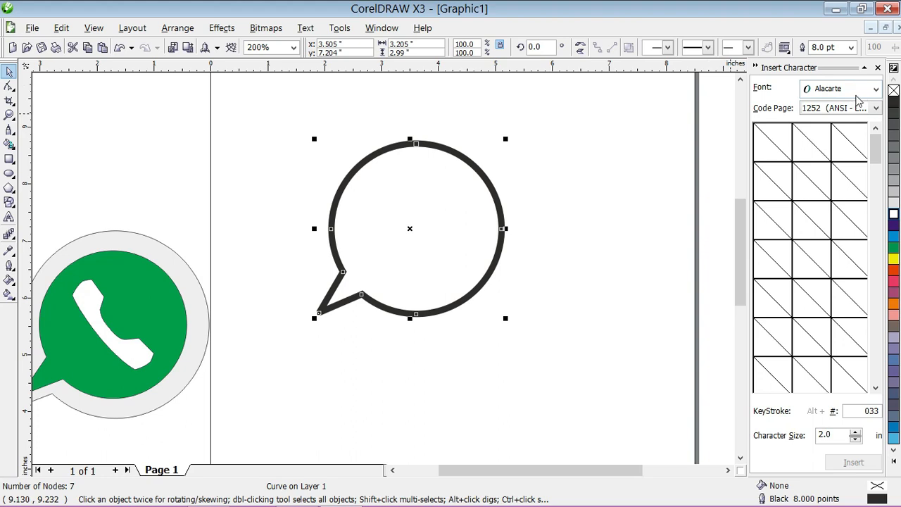
left_click(876, 89)
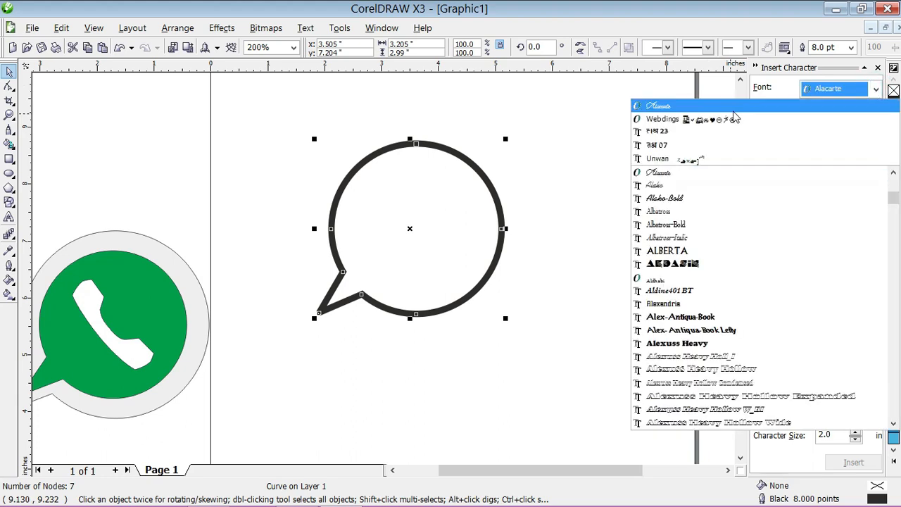
left_click(674, 121)
left_click_drag(876, 149, 561, 226)
left_click(850, 339)
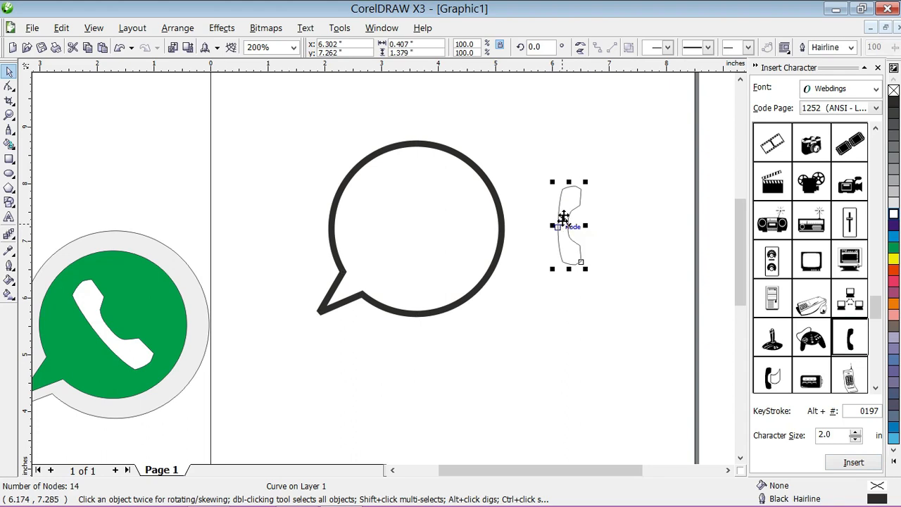
Rotate the new telephone handset by 45 degrees.
scroll(568, 207, "up", 1)
double_click(543, 46)
type("45")
key("Return")
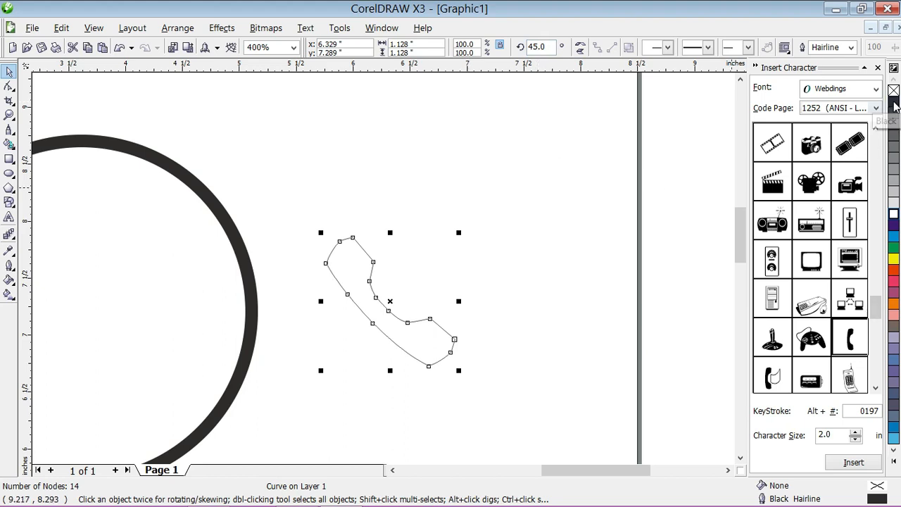
Fill the rotated handset with black and move it inside the outlined bubble.
left_click(892, 102)
scroll(442, 267, "down", 1)
left_click_drag(387, 265, 221, 265)
scroll(246, 281, "up", 1)
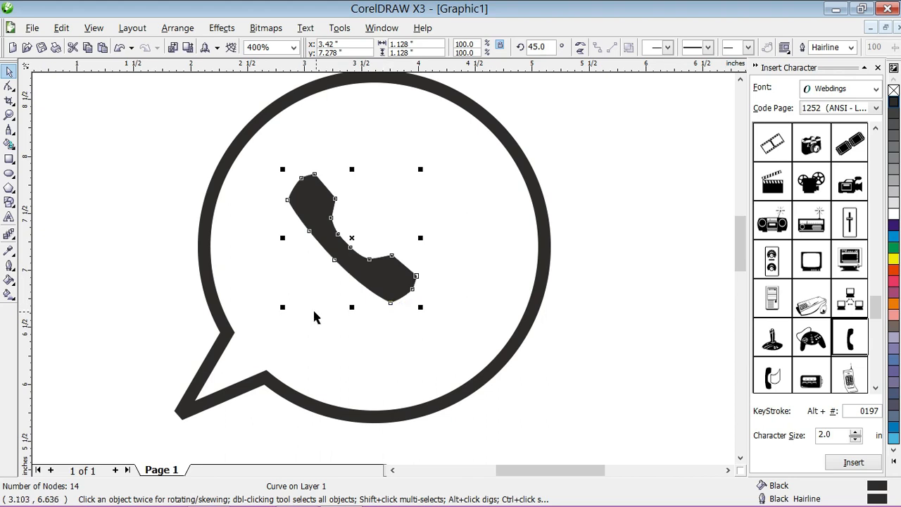
Enlarge the black handset to about 1.49 inches and nudge it to the center of the bubble, leaving it deselected.
left_click_drag(284, 309, 242, 415)
key("Right")
key("Right")
key("Right")
key("Right")
key("Right")
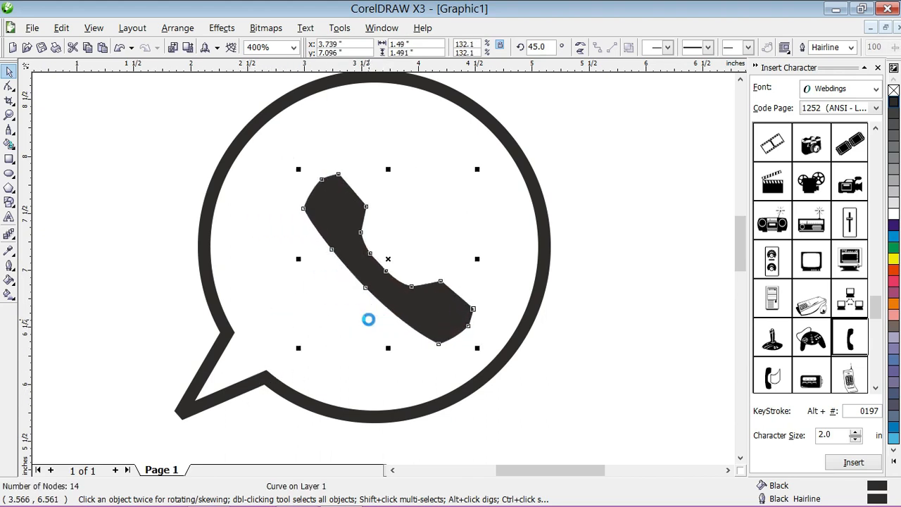
key("Up")
left_click(608, 323)
scroll(320, 263, "down", 2)
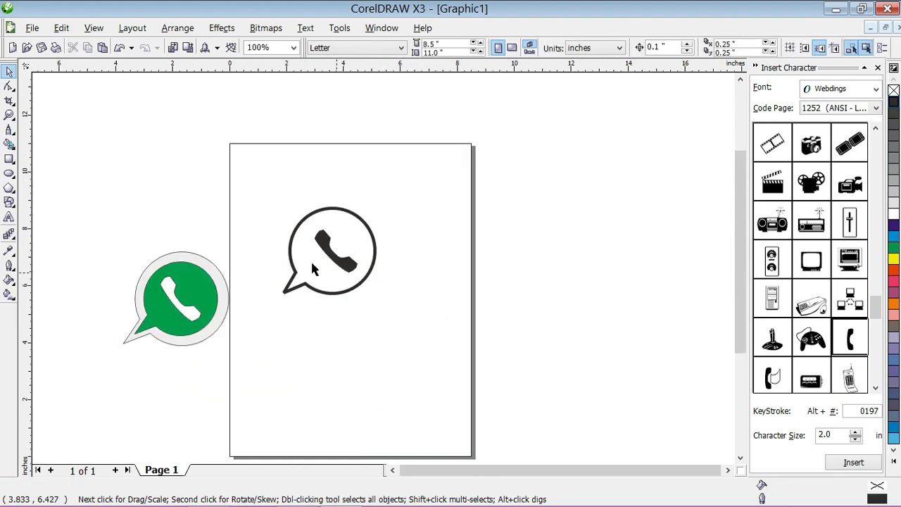
Move the black outlined logo off the page above the green one, at about X -2.43, Y 9.26 inches, and close the Insert Character docker.
left_click_drag(246, 190, 384, 325)
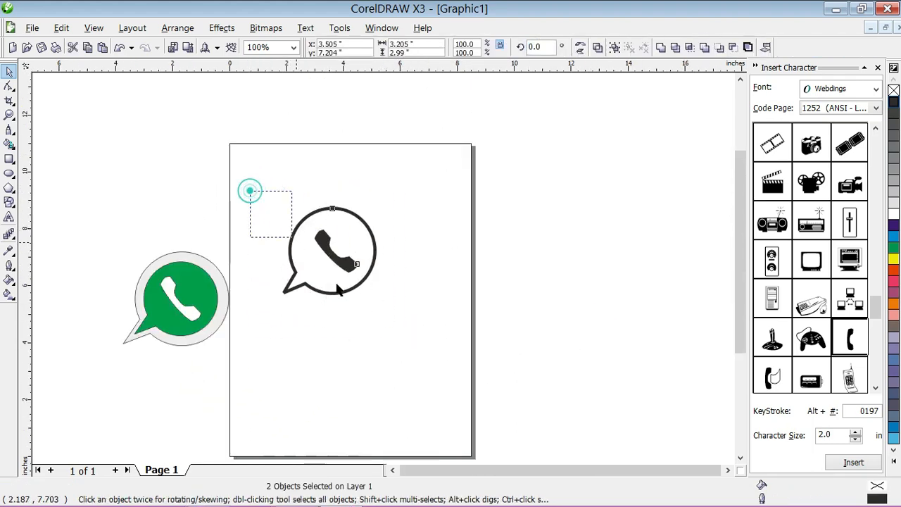
left_click_drag(330, 257, 160, 199)
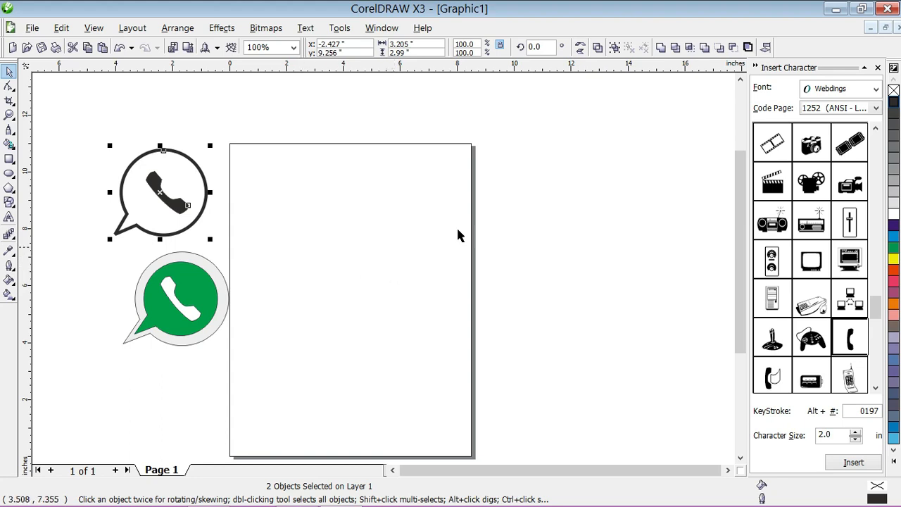
left_click(877, 68)
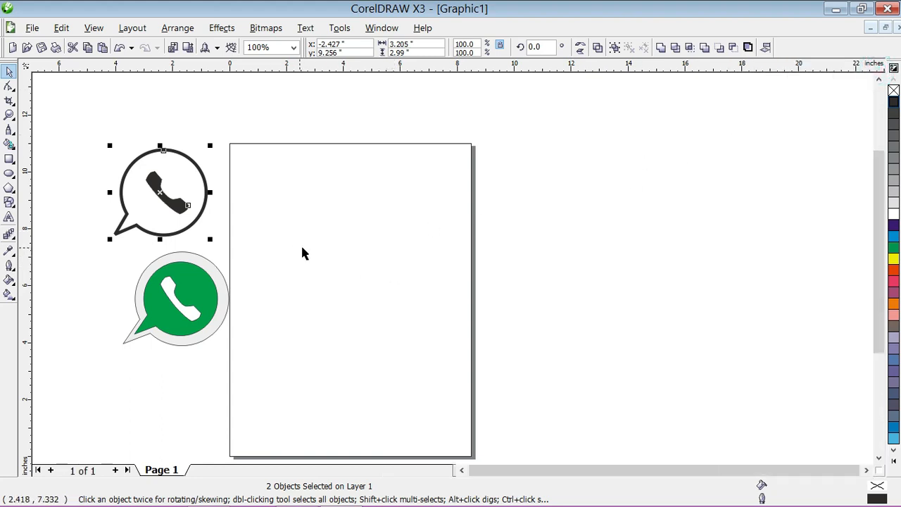
Draw a circle about 3.71 inches in diameter in the middle of the page.
left_click(331, 254)
scroll(327, 256, "up", 1)
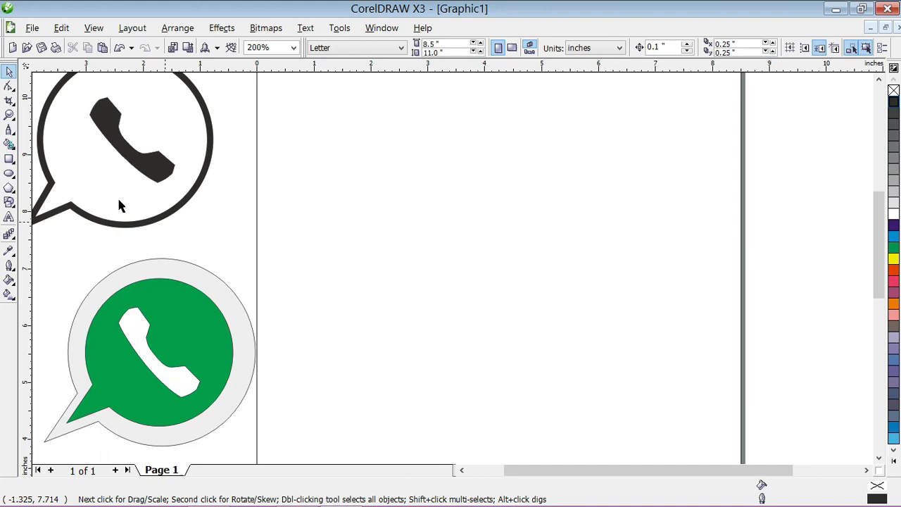
left_click(9, 175)
left_click_drag(373, 163, 588, 377)
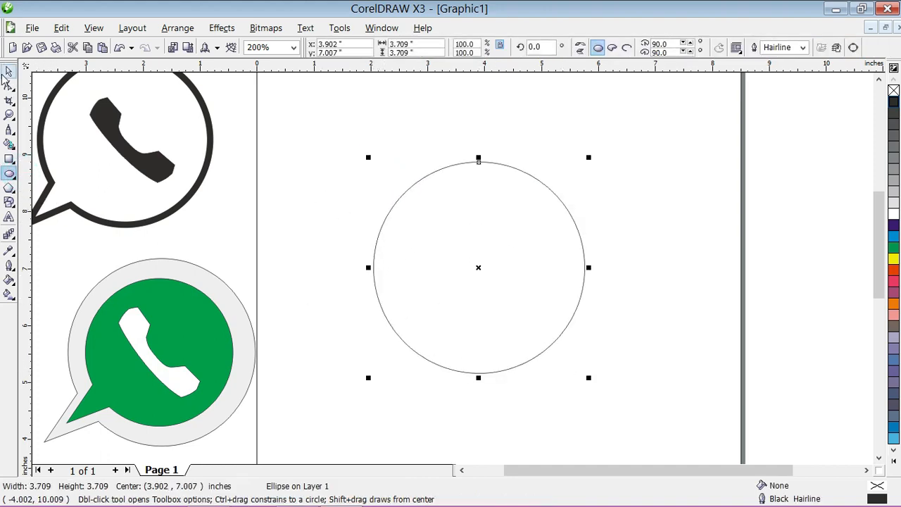
left_click(10, 71)
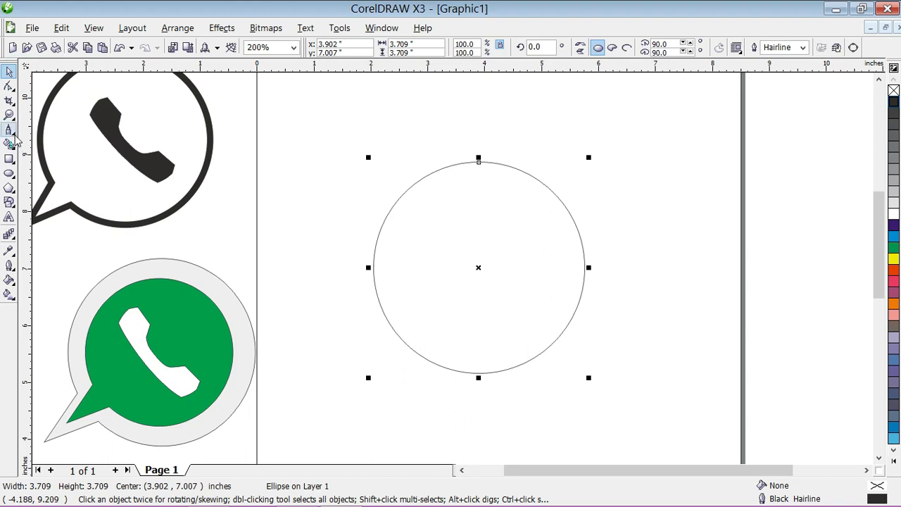
Draw a closed triangular tail, about 1.16 by 1.02 inches, overlapping the circle's lower-left edge.
left_click(9, 129)
left_click(93, 138)
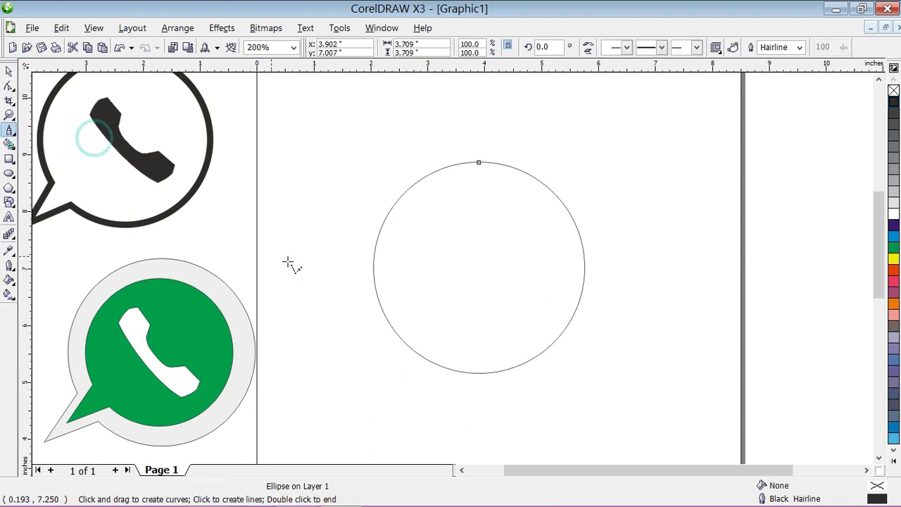
left_click(394, 316)
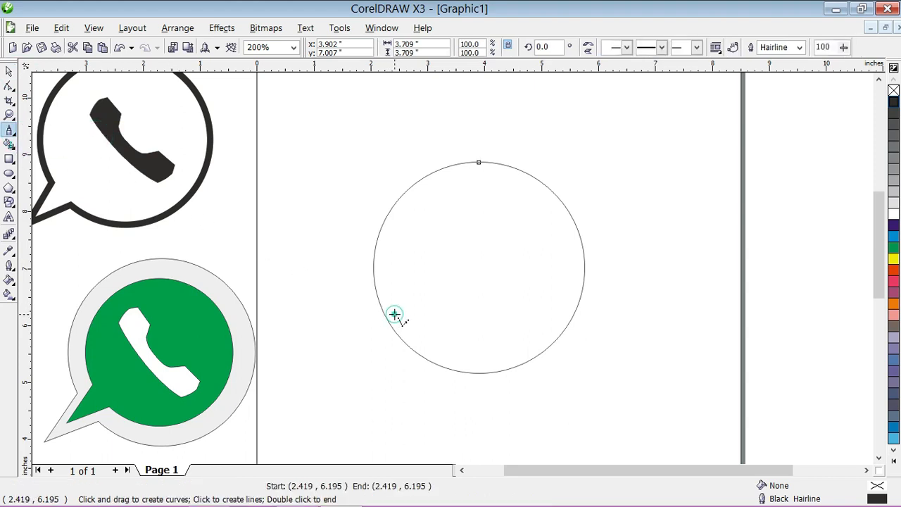
left_click(360, 371)
left_click(426, 347)
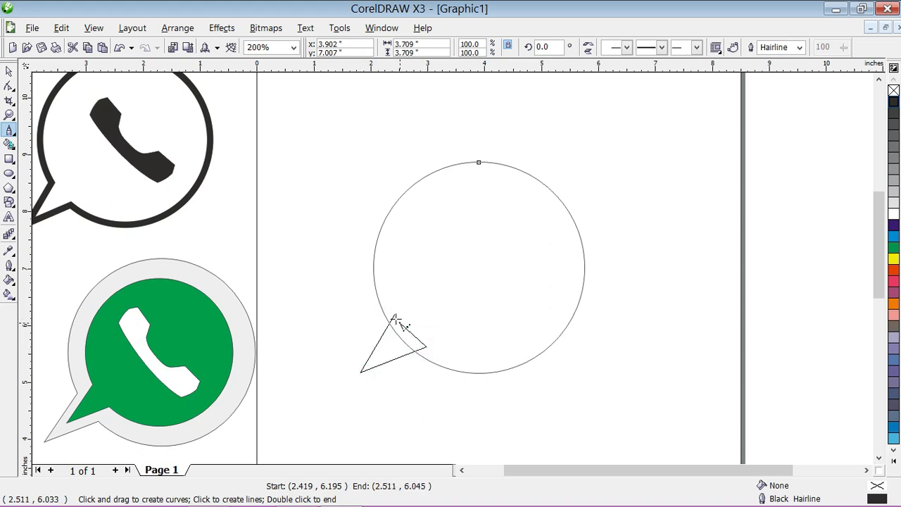
left_click(394, 316)
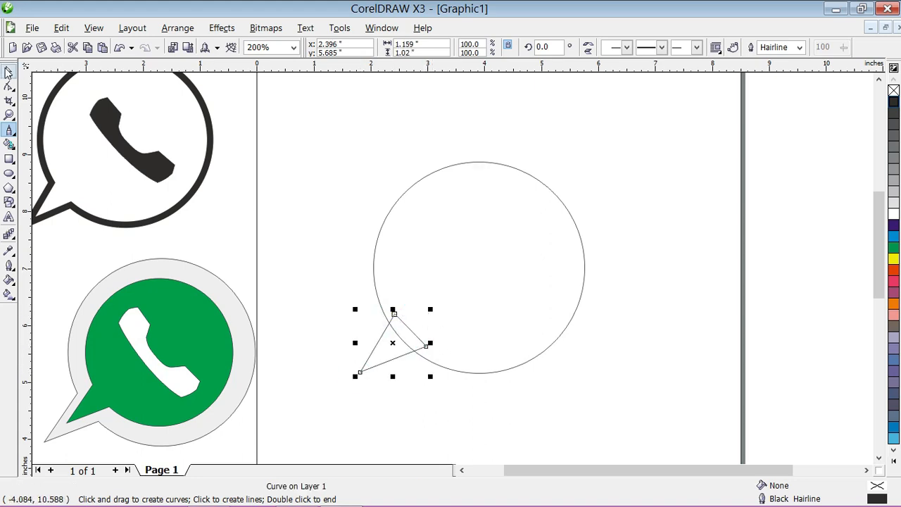
Weld the circle and triangular tail into one speech bubble and fill it with black.
left_click(9, 71)
left_click_drag(308, 146, 655, 427)
left_click(663, 48)
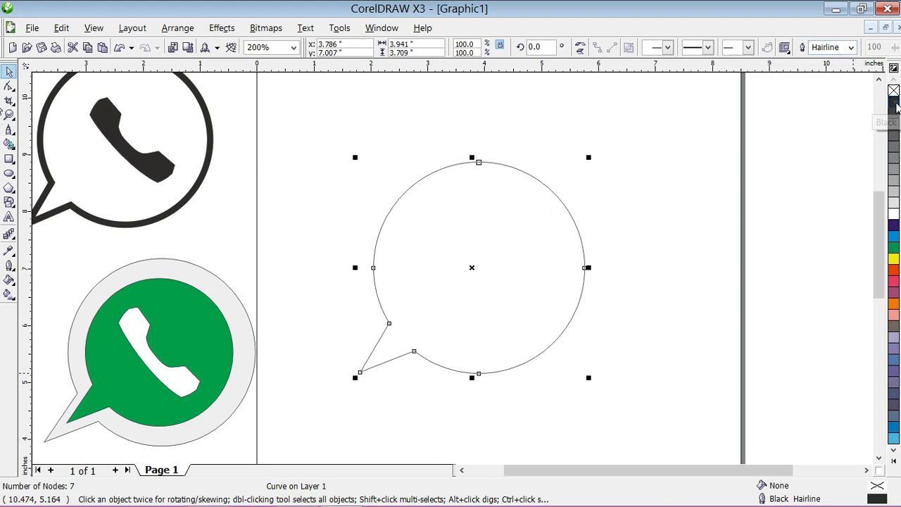
left_click(893, 103)
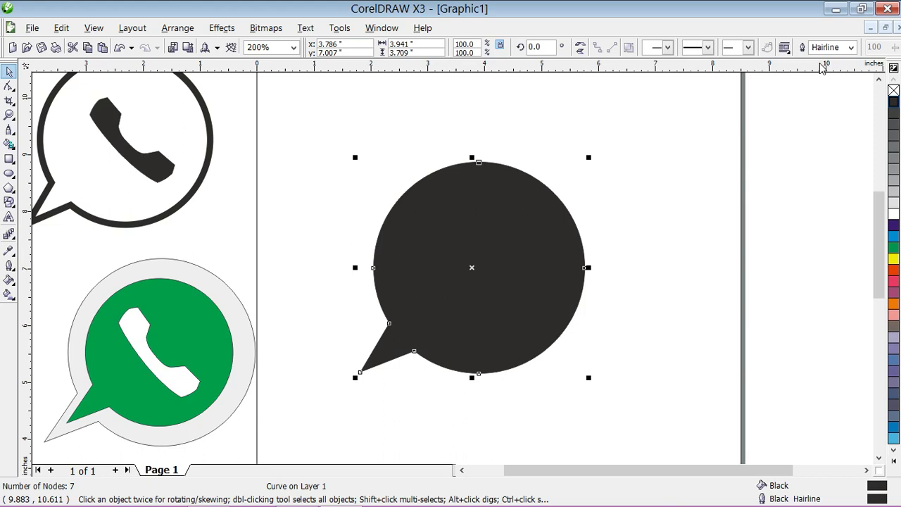
Insert the Webdings telephone handset symbol, keystroke 0197, on the page beside the black bubble.
key("ctrl+F11")
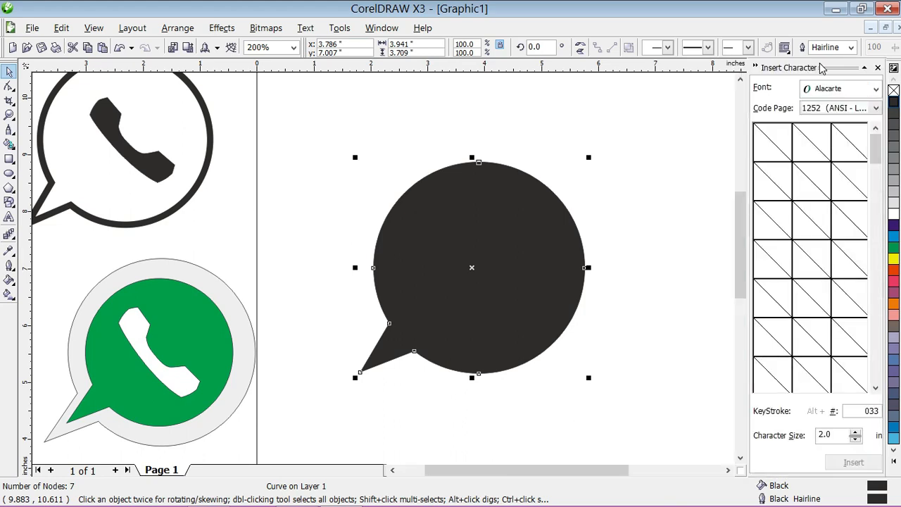
left_click(872, 89)
left_click(761, 119)
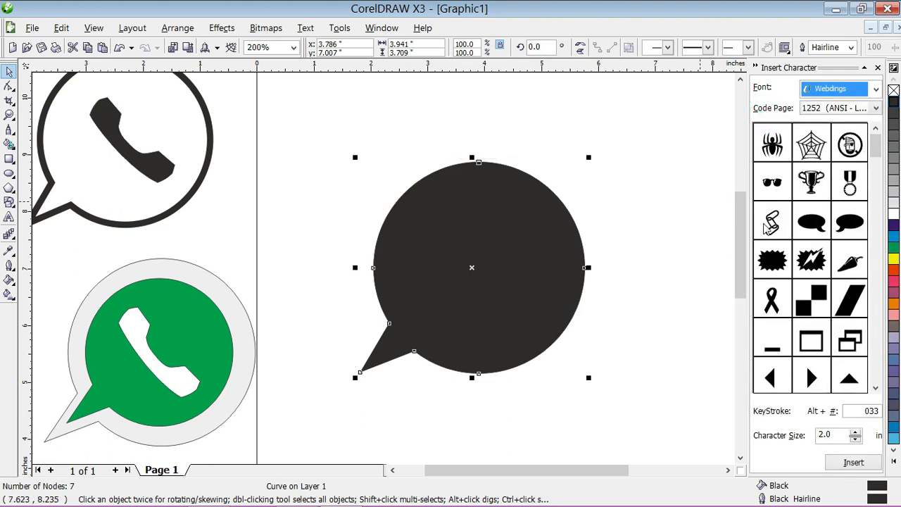
left_click(875, 387)
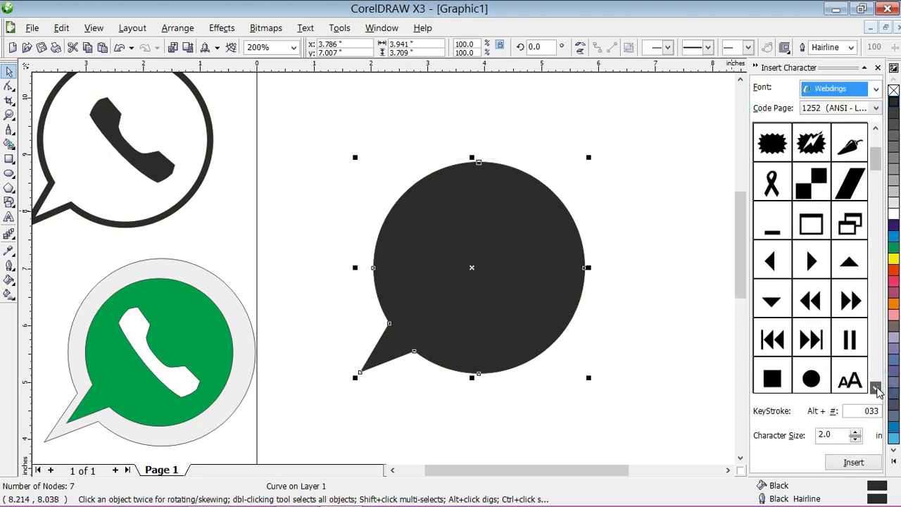
left_click_drag(877, 391, 877, 391)
left_click(857, 340)
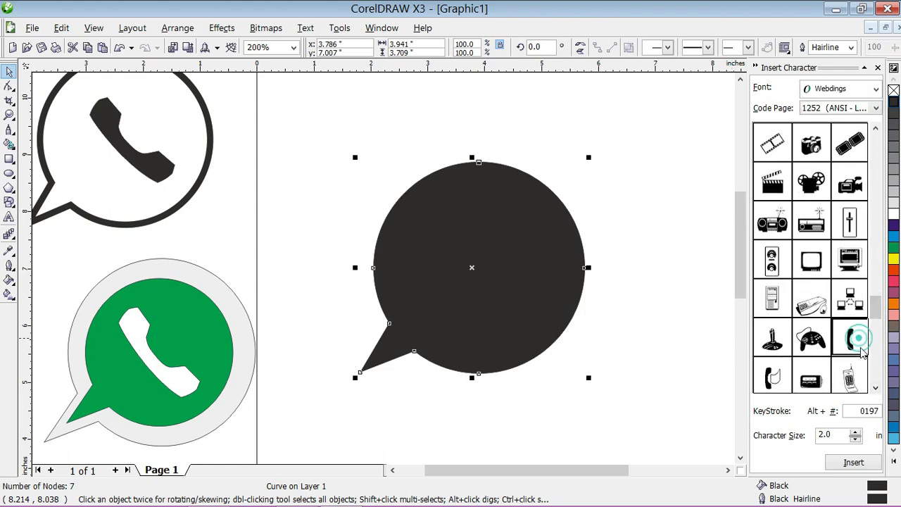
left_click_drag(860, 340, 643, 192)
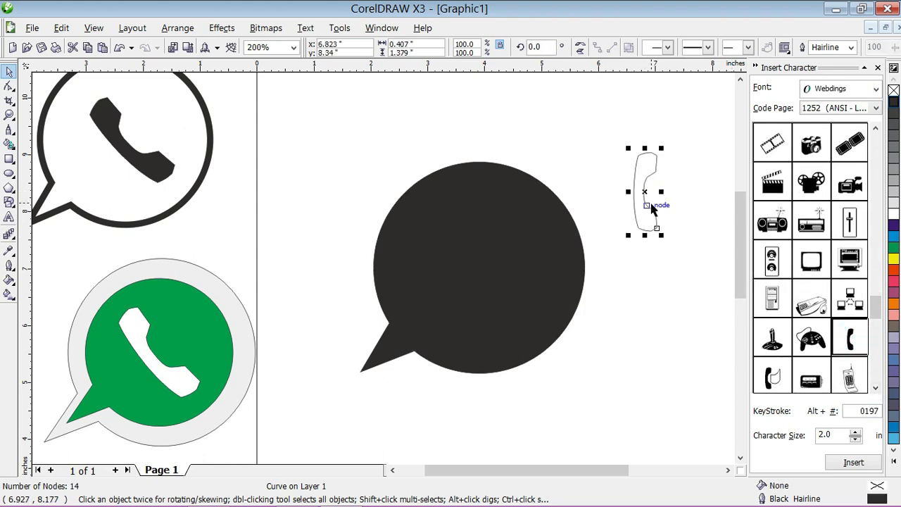
Enlarge the handset to about 195 percent and rotate it by 45 degrees.
left_click_drag(628, 237, 595, 311)
left_click(540, 46)
type("45")
key("Return")
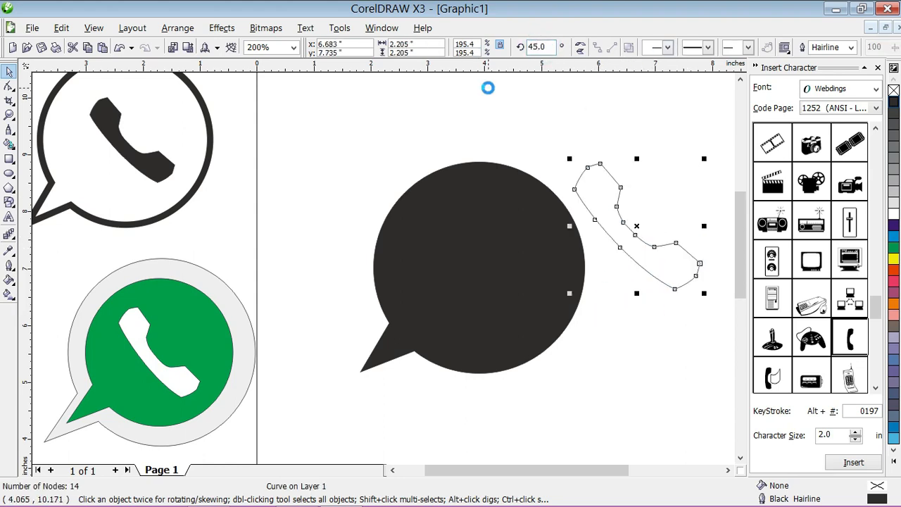
Move the handset onto the black bubble, fill it with white, and center it at about X 3.90, Y 7.01 inches.
left_click_drag(635, 247, 484, 285)
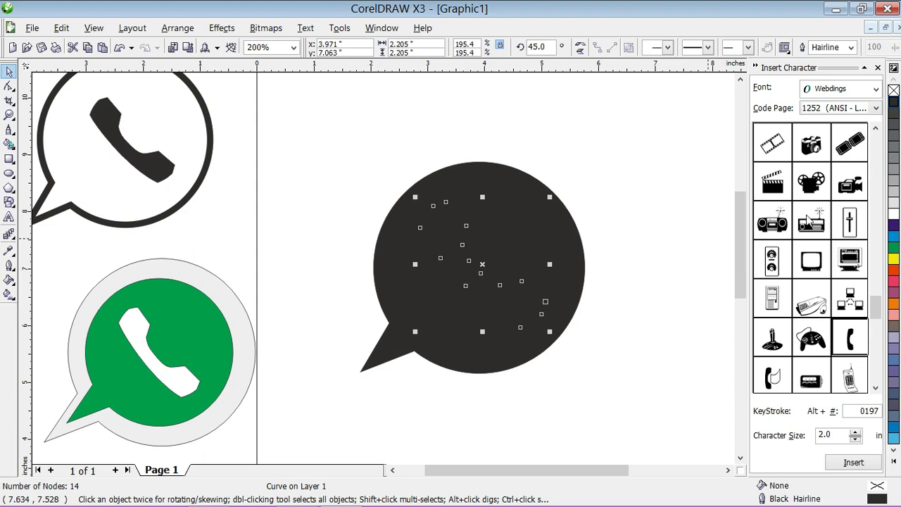
left_click(893, 213)
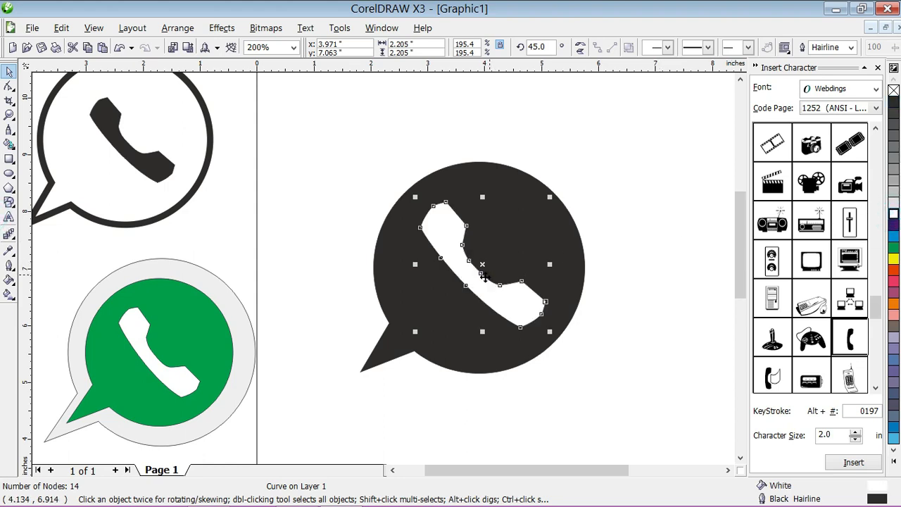
scroll(483, 276, "up", 1)
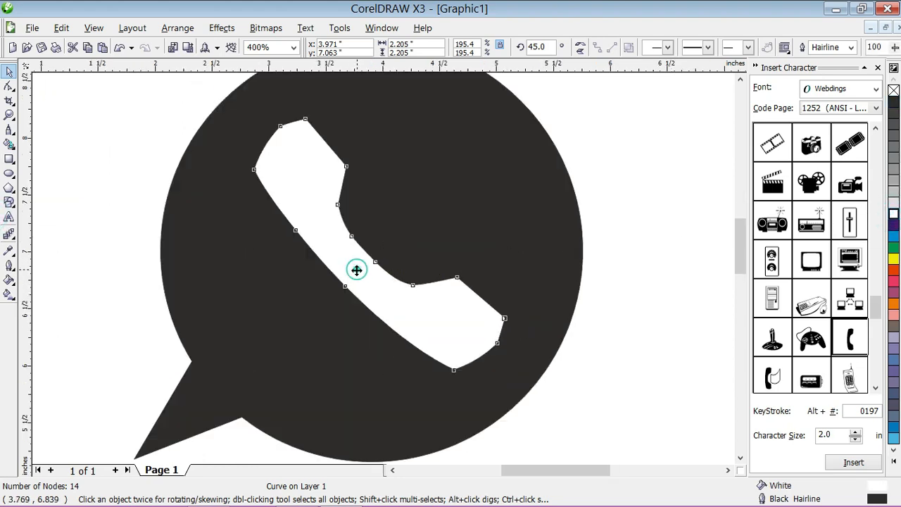
left_click_drag(356, 269, 349, 275)
scroll(384, 268, "down", 1)
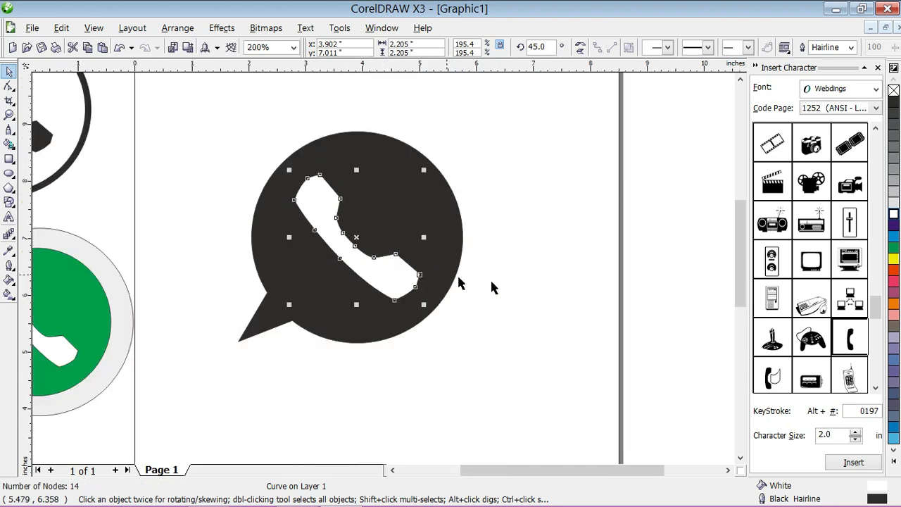
Group the black bubble with its white handset and close the Insert Character docker.
left_click(517, 282)
scroll(517, 281, "down", 1)
left_click_drag(330, 227, 521, 378)
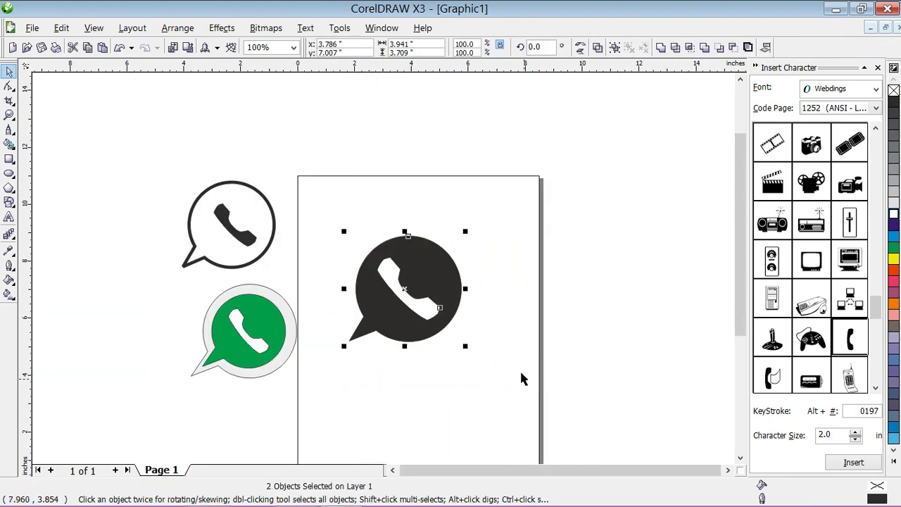
left_click(434, 226)
left_click_drag(314, 220, 527, 373)
left_click(613, 47)
left_click(878, 68)
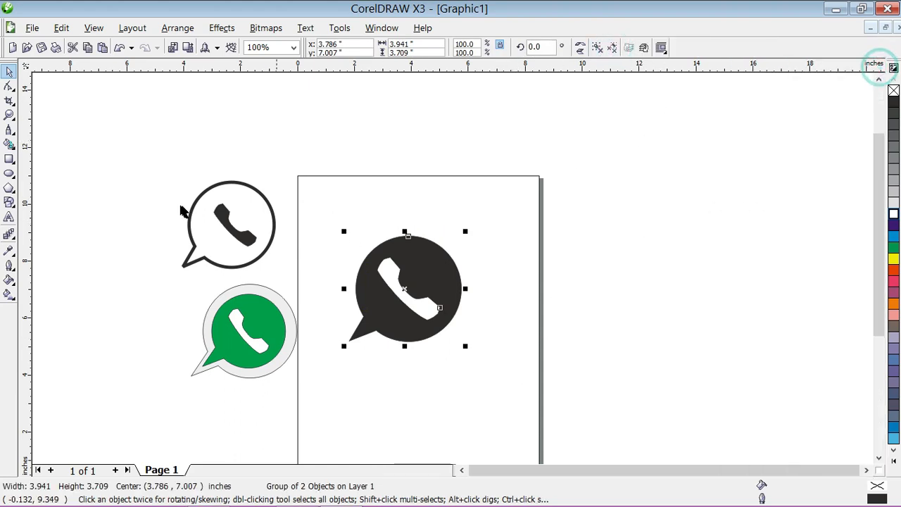
Group the outlined logo and arrange all three logos down the page, green at the top and solid black at the bottom.
left_click_drag(150, 165, 292, 268)
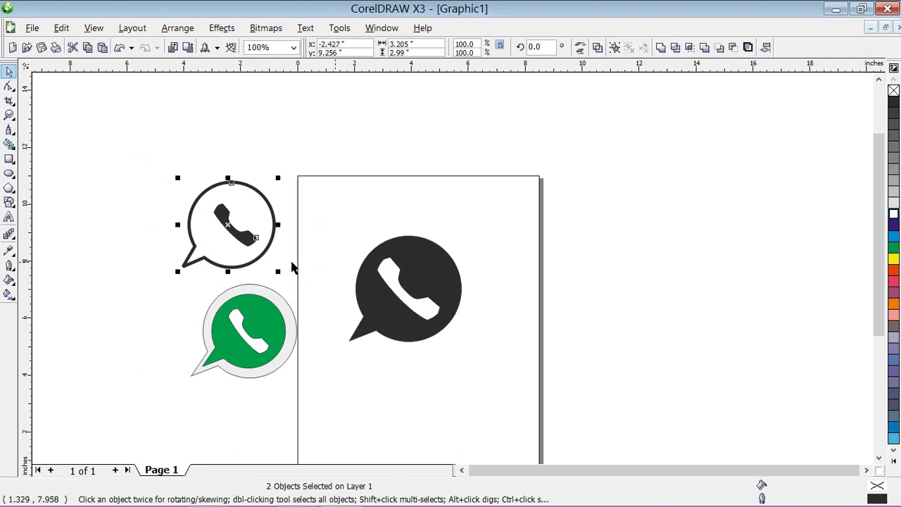
left_click(614, 48)
left_click_drag(446, 334, 481, 410)
left_click_drag(161, 164, 287, 275)
left_click_drag(240, 224, 470, 310)
left_click_drag(173, 253, 296, 382)
left_click_drag(261, 323, 398, 220)
scroll(462, 298, "down", 2)
scroll(455, 260, "up", 2)
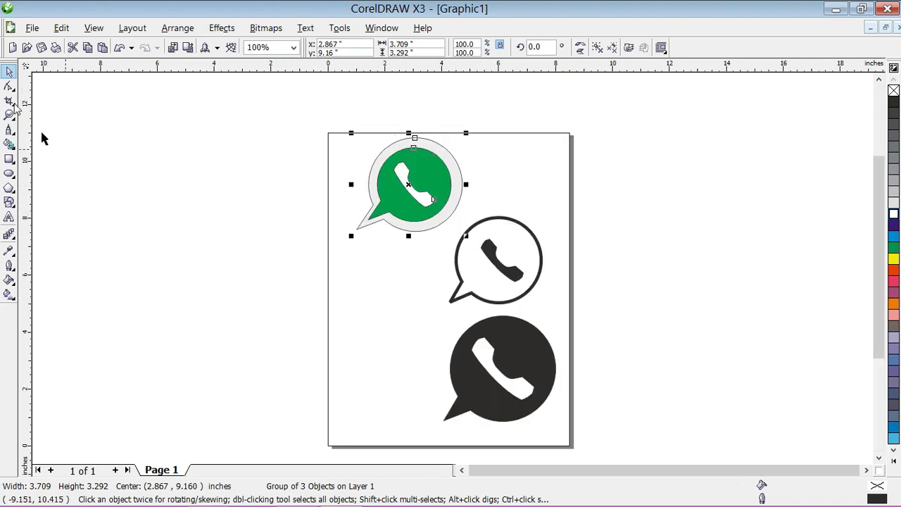
left_click(186, 167)
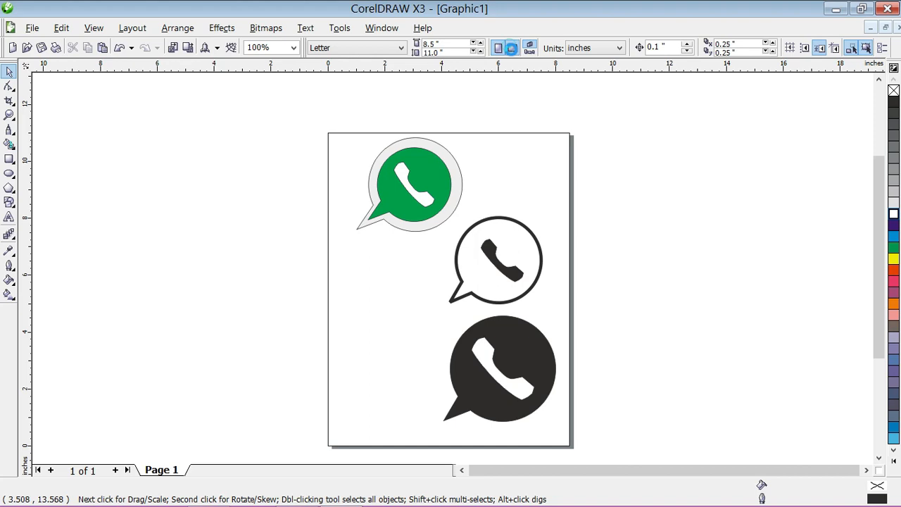
Switch the page to landscape and rearrange the logos with green upper left, solid black upper right and outlined below between them.
left_click(513, 47)
scroll(404, 197, "down", 1)
left_click_drag(432, 240, 462, 247)
left_click_drag(433, 217, 405, 246)
left_click_drag(432, 202, 509, 285)
left_click_drag(486, 254, 418, 307)
left_click_drag(585, 275, 445, 284)
left_click_drag(354, 279, 444, 338)
left_click_drag(415, 311, 439, 316)
Nudge the green logo two steps to the right, to about X 2.69, Y 6.10 inches, and deselect it.
scroll(461, 306, "up", 1)
left_click_drag(209, 94, 411, 248)
key("Right")
key("Right")
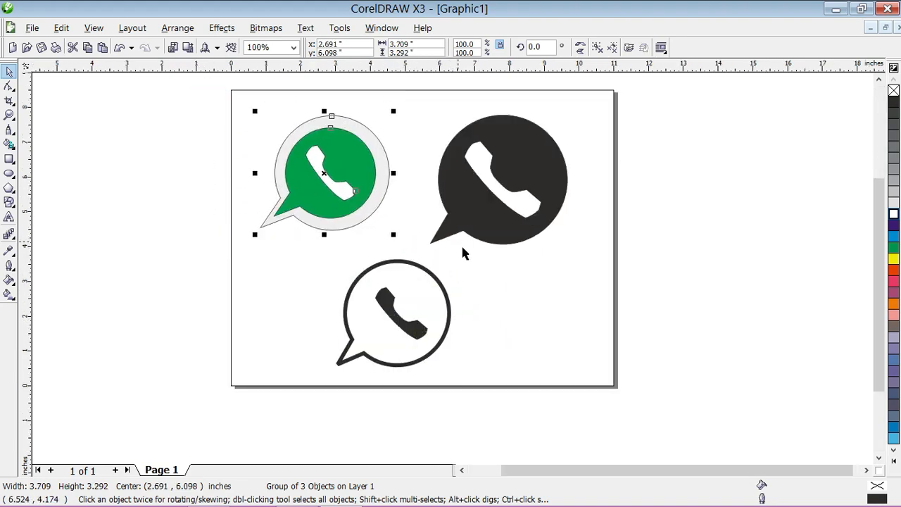
left_click(490, 310)
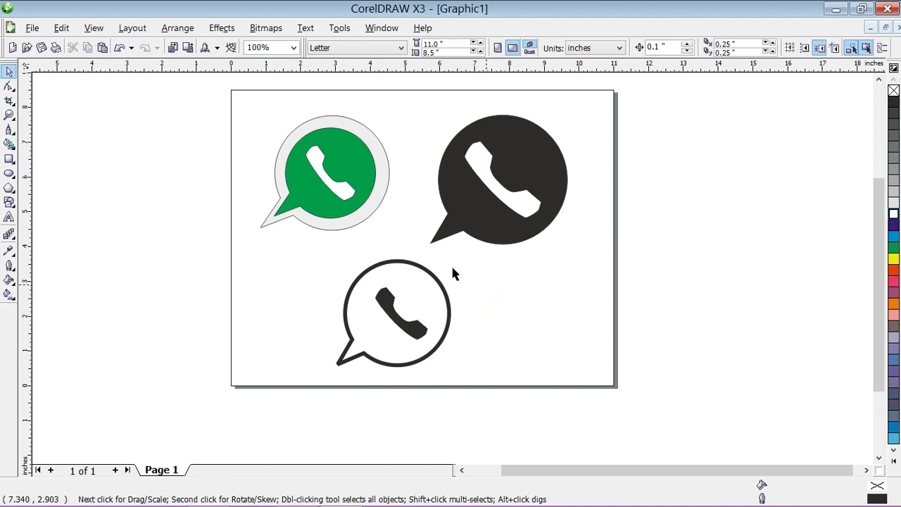
Export the three-logo page to the Desktop as a JPEG named WHTS, accepting the conversion and JPEG settings.
scroll(451, 266, "down", 1)
scroll(428, 257, "up", 1)
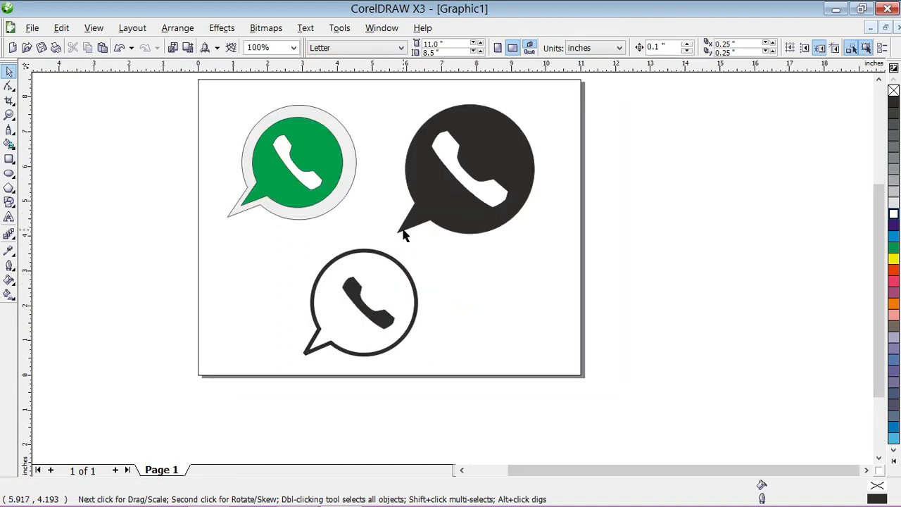
left_click(541, 280)
left_click(31, 27)
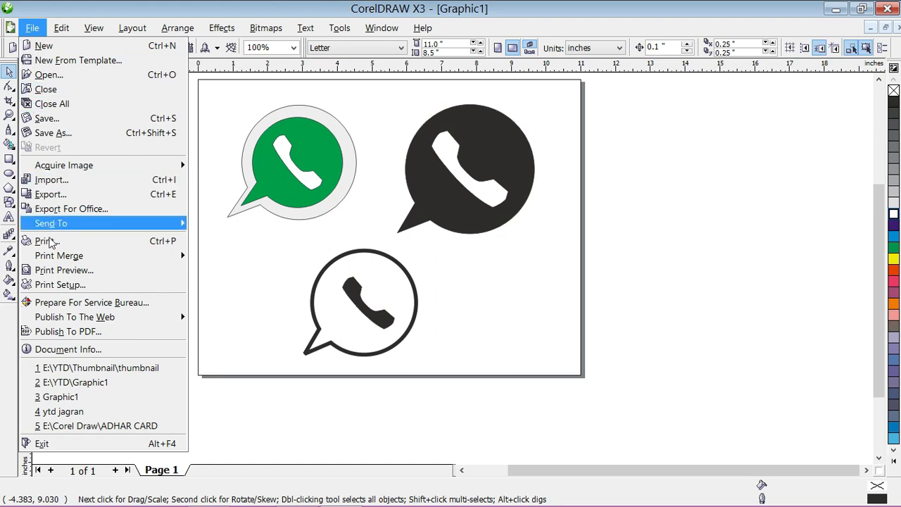
left_click(78, 194)
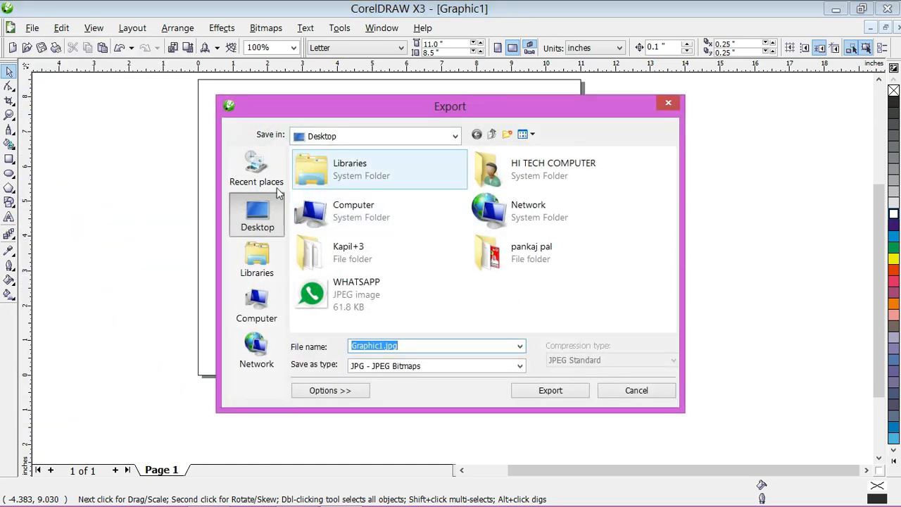
type("WHTS")
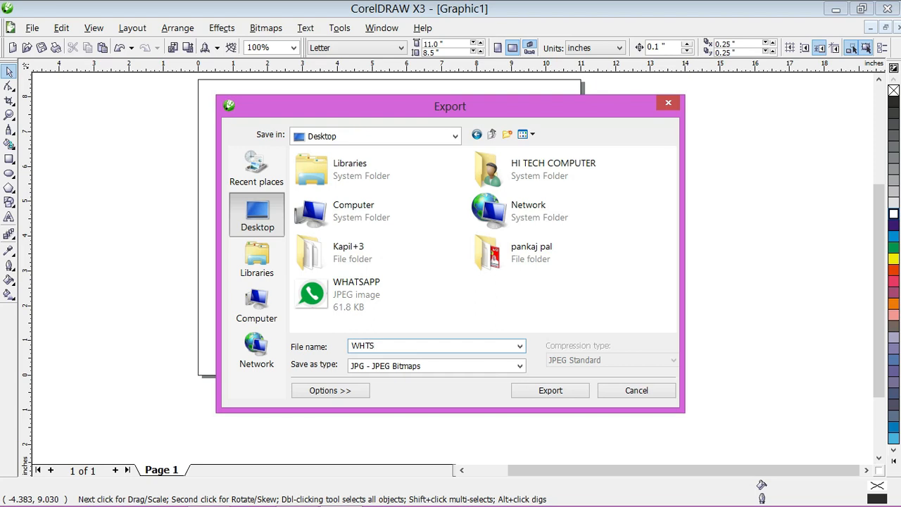
left_click(543, 396)
left_click(451, 360)
left_click(450, 360)
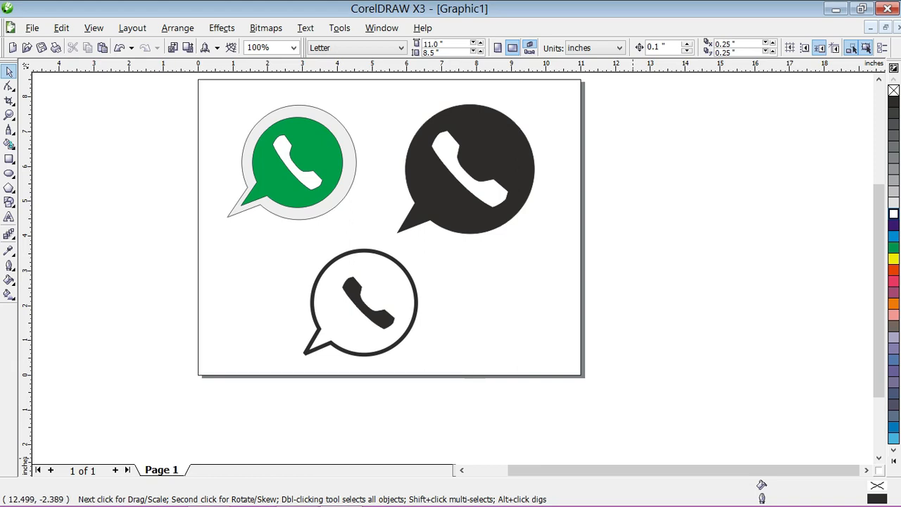
Switch to the desktop and check the exported WHTS image in Windows Photo Viewer, closing the viewer when done.
mouse_move(900, 506)
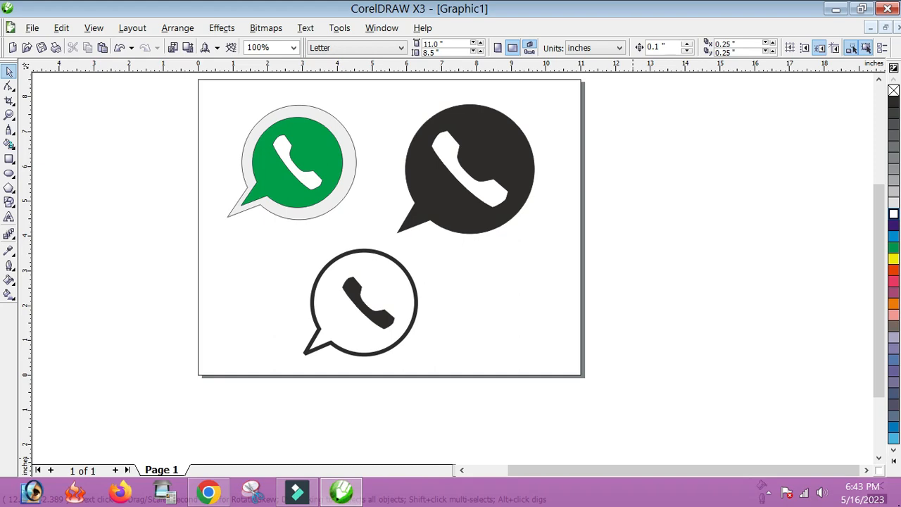
key("F5")
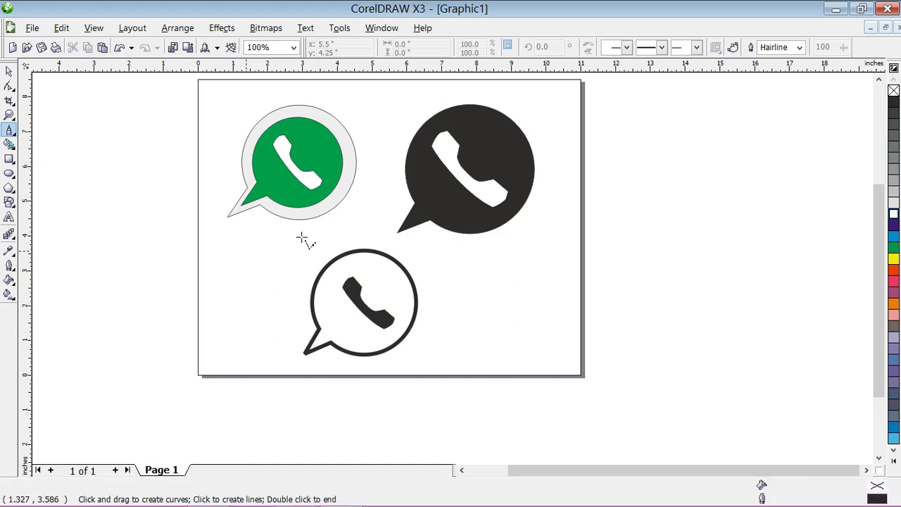
left_click(898, 500)
double_click(156, 204)
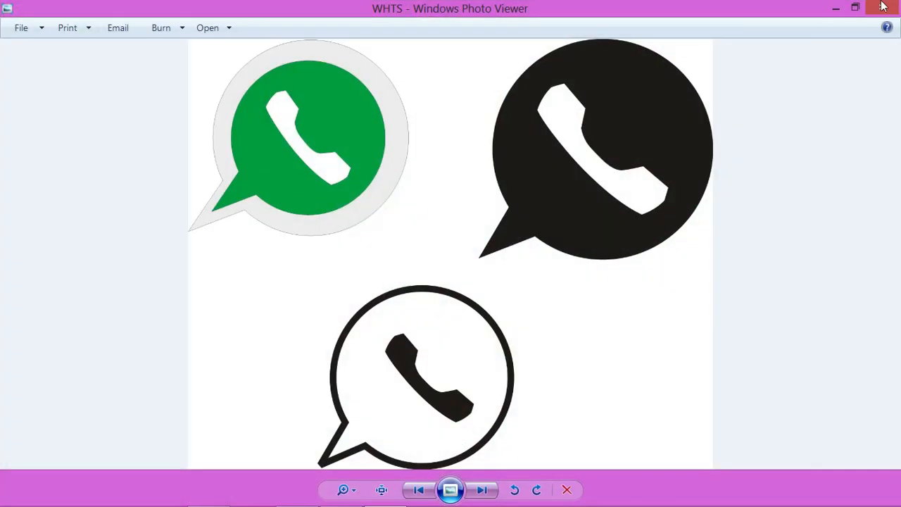
left_click(882, 8)
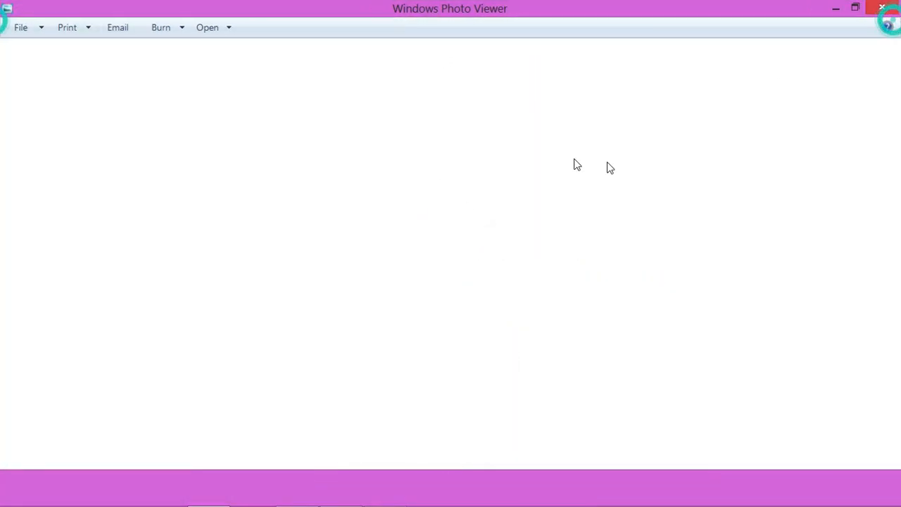
right_click(352, 128)
left_click(381, 166)
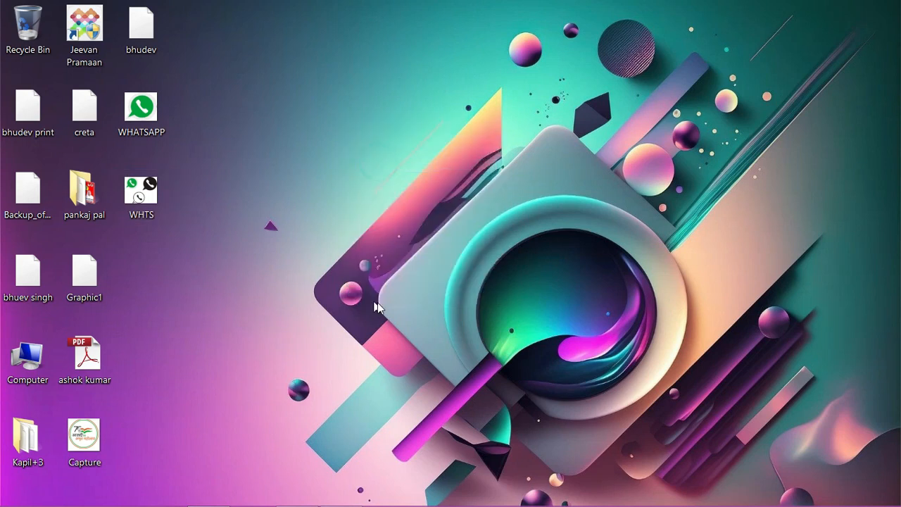
mouse_move(245, 502)
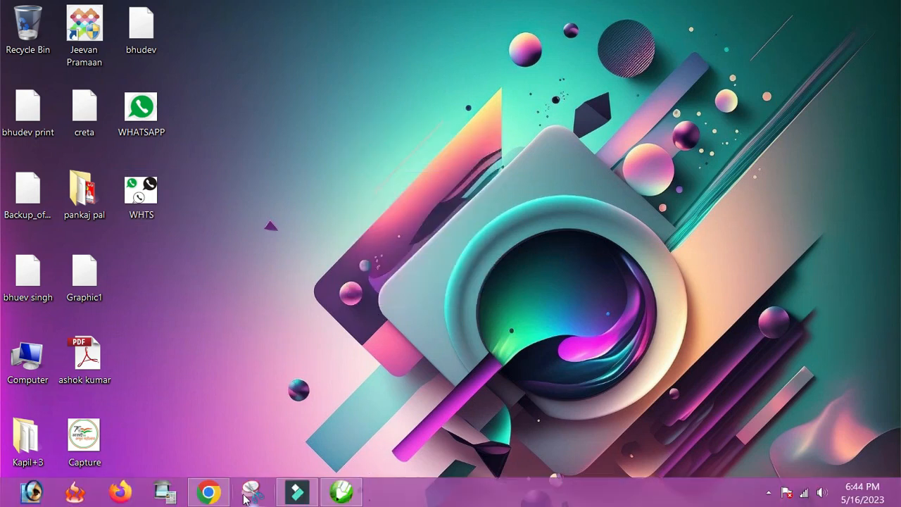
left_click(767, 493)
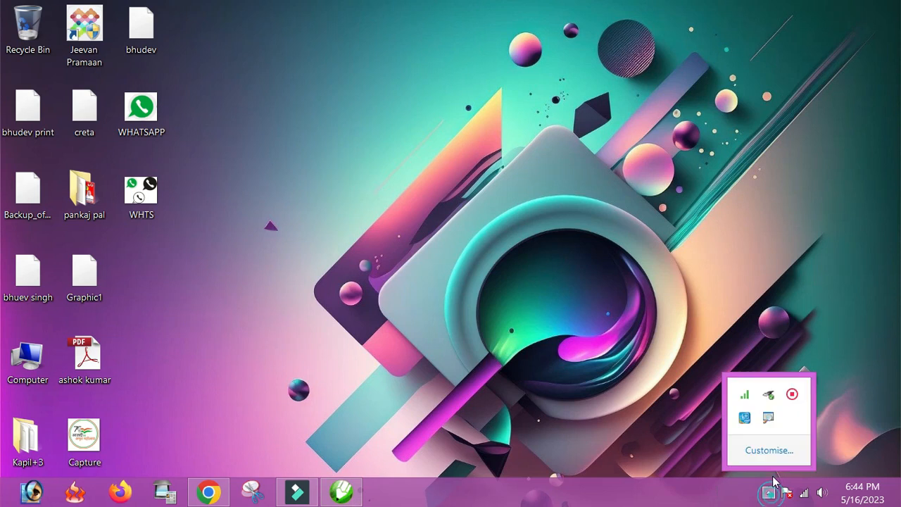
left_click(791, 394)
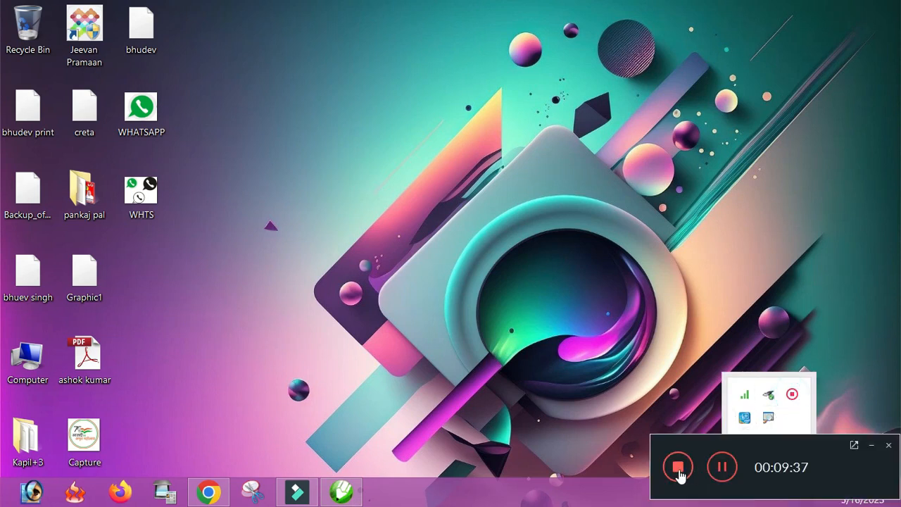